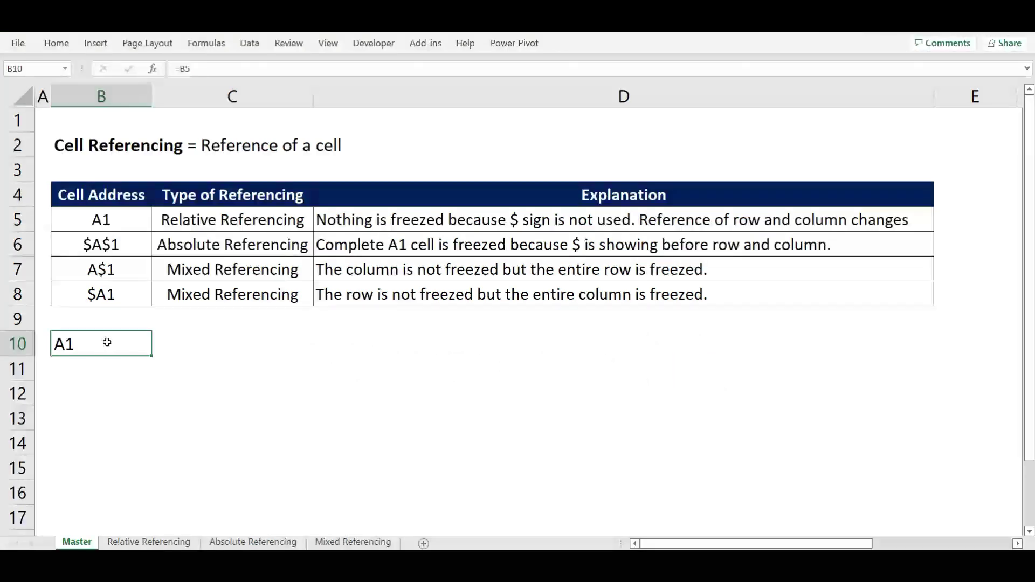
Check the relative formula =B5 in cell B10 and copy it to cell C12.
double_click(107, 351)
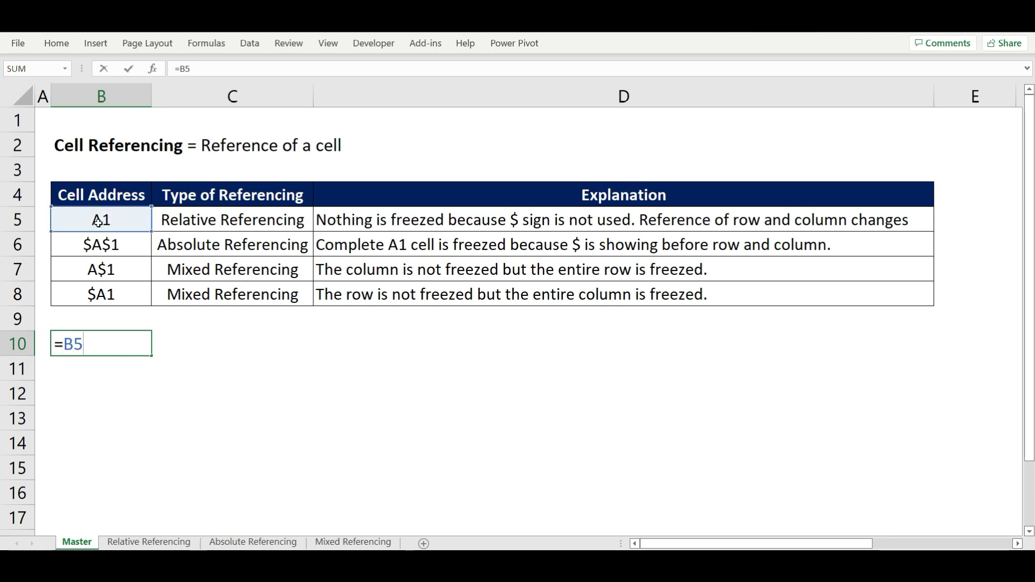
key("ctrl+Return")
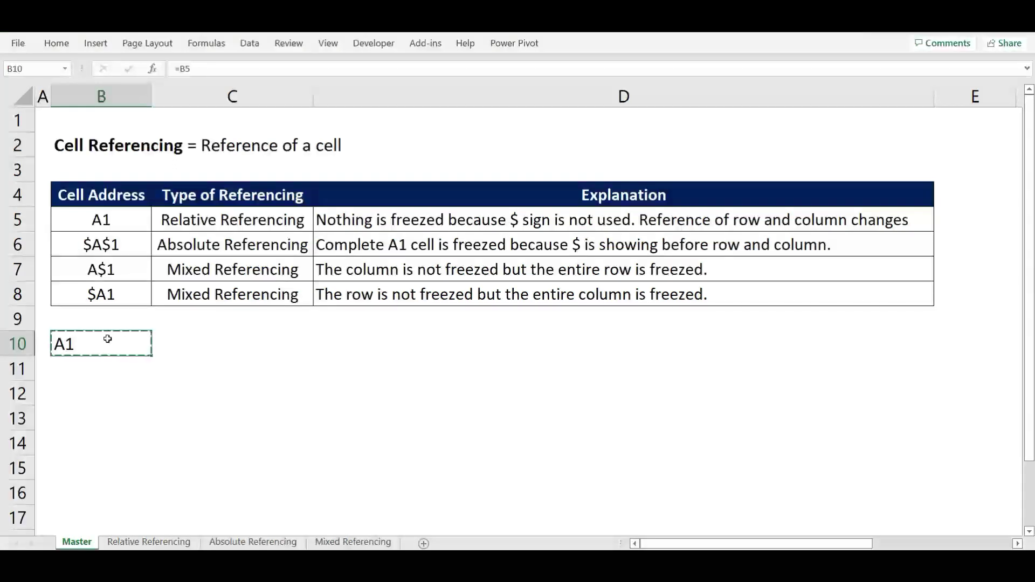
left_click(92, 390)
left_click(181, 390)
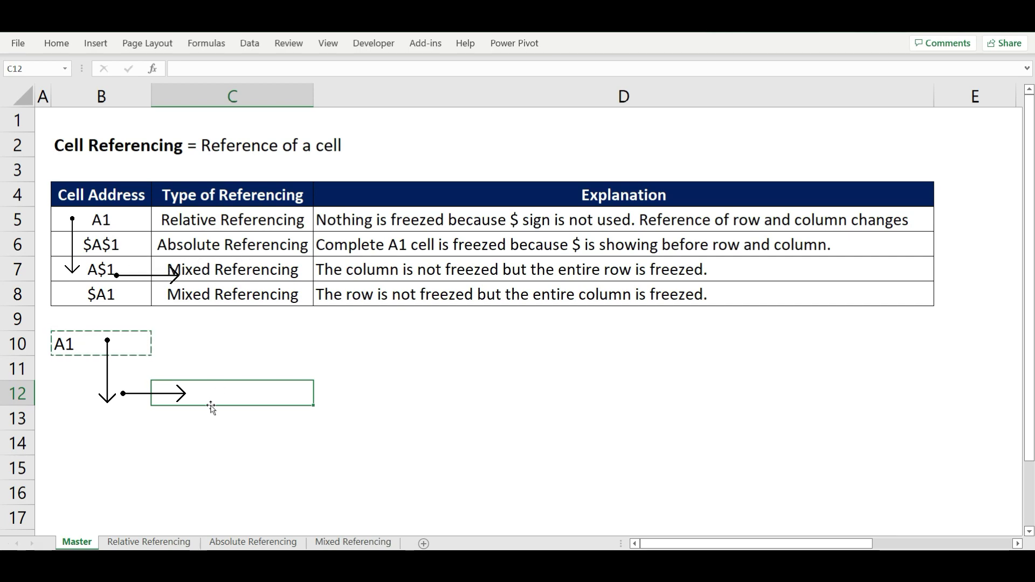
key("ctrl+v")
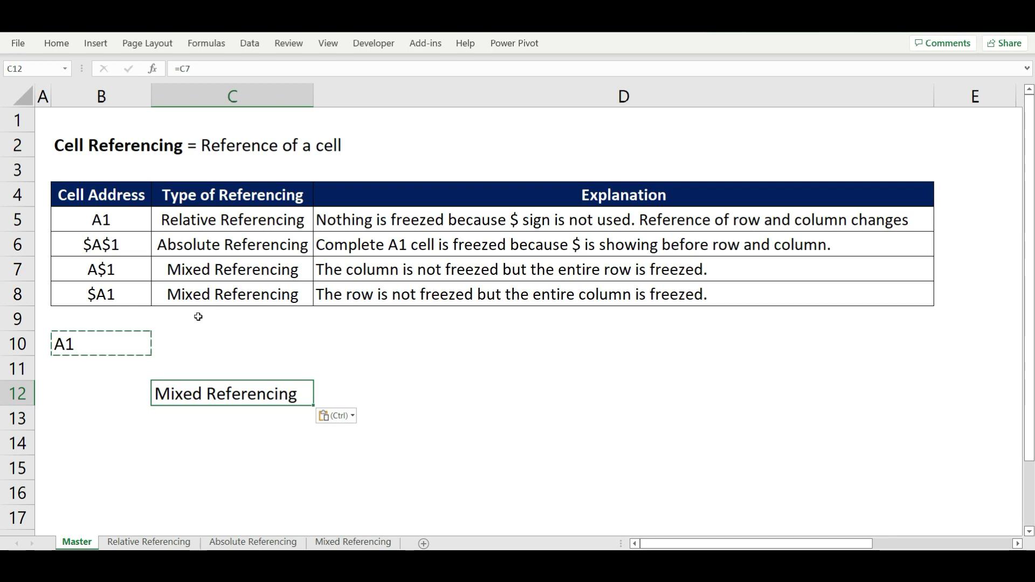
key("Escape")
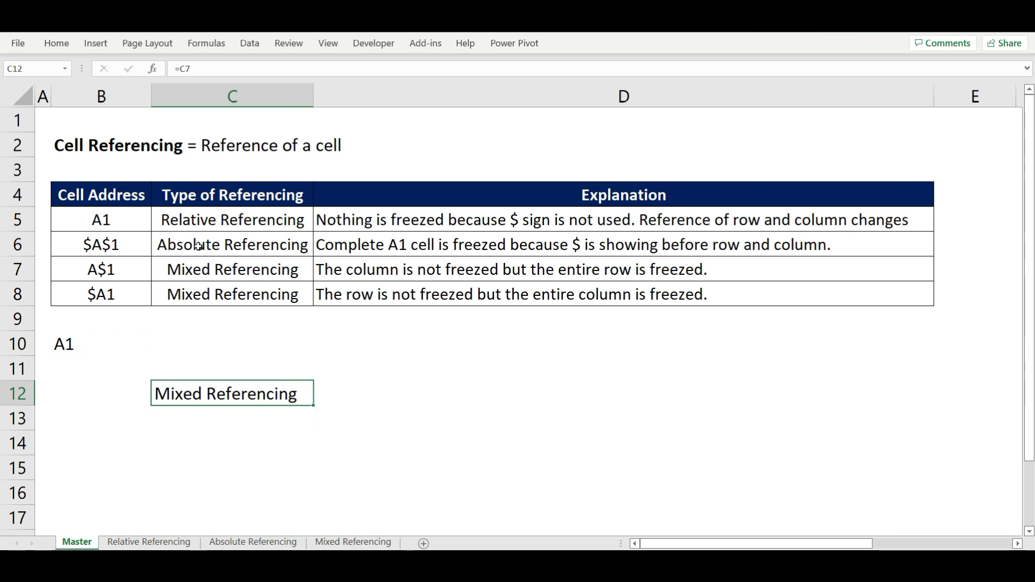
Change the reference in cell B10's formula to the absolute form =$B$5.
left_click(198, 246)
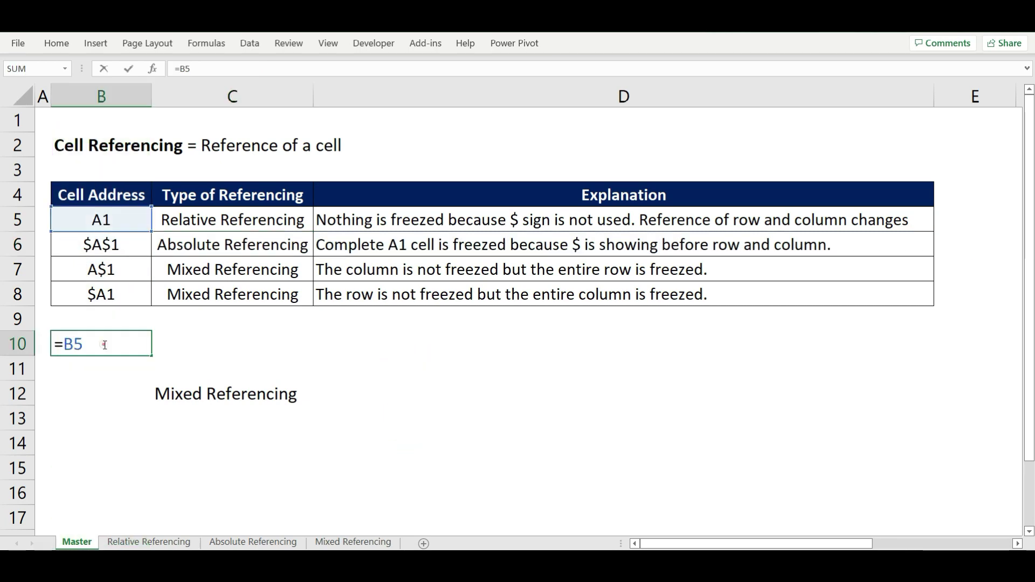
left_click_drag(86, 344, 65, 344)
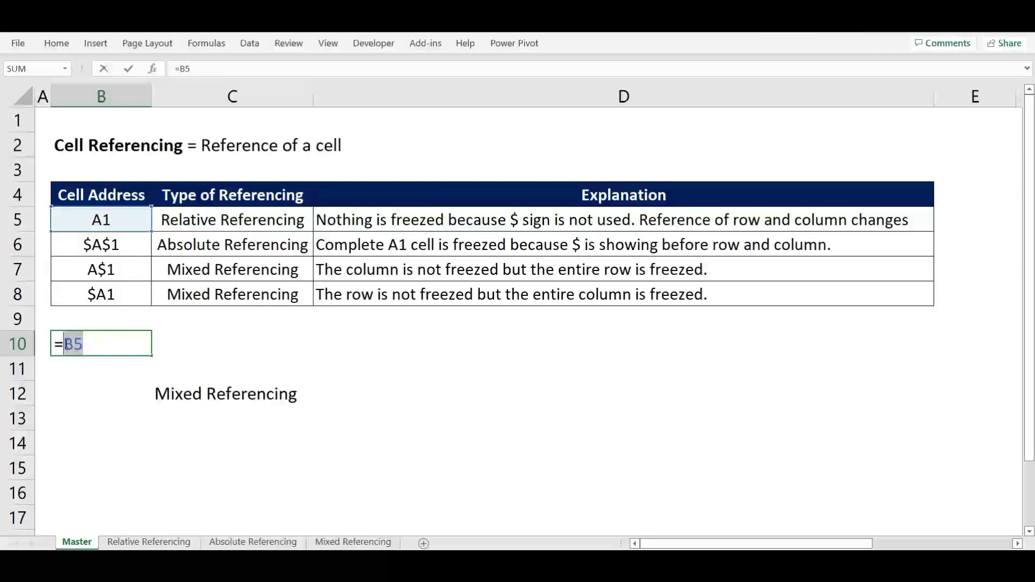
key("F4")
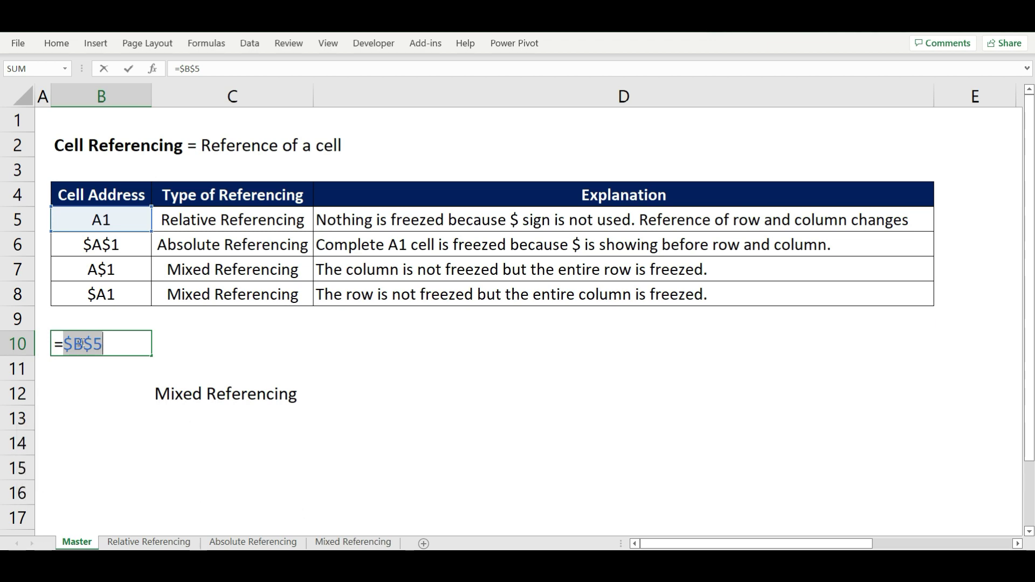
left_click_drag(74, 344, 102, 347)
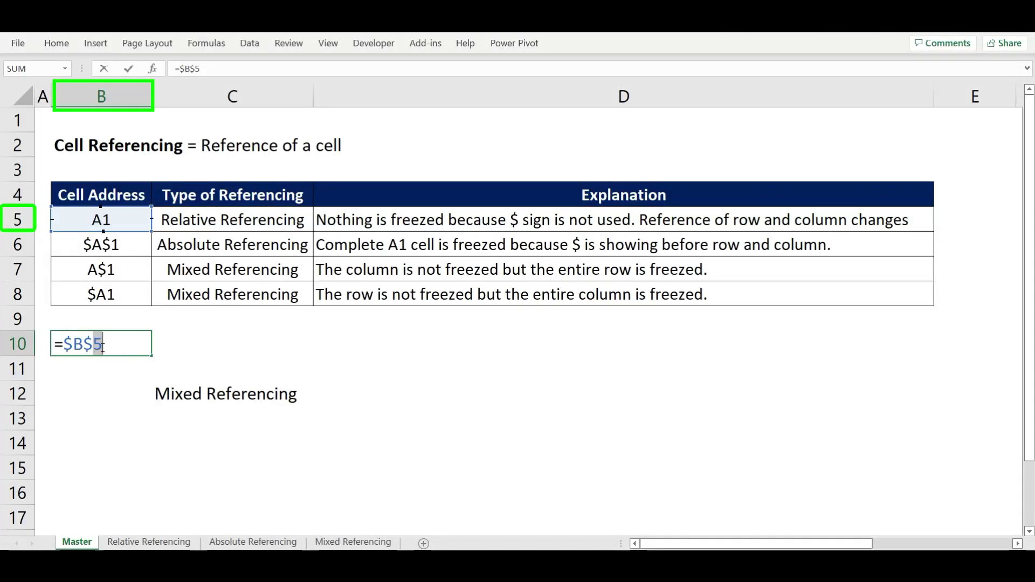
left_click(125, 345)
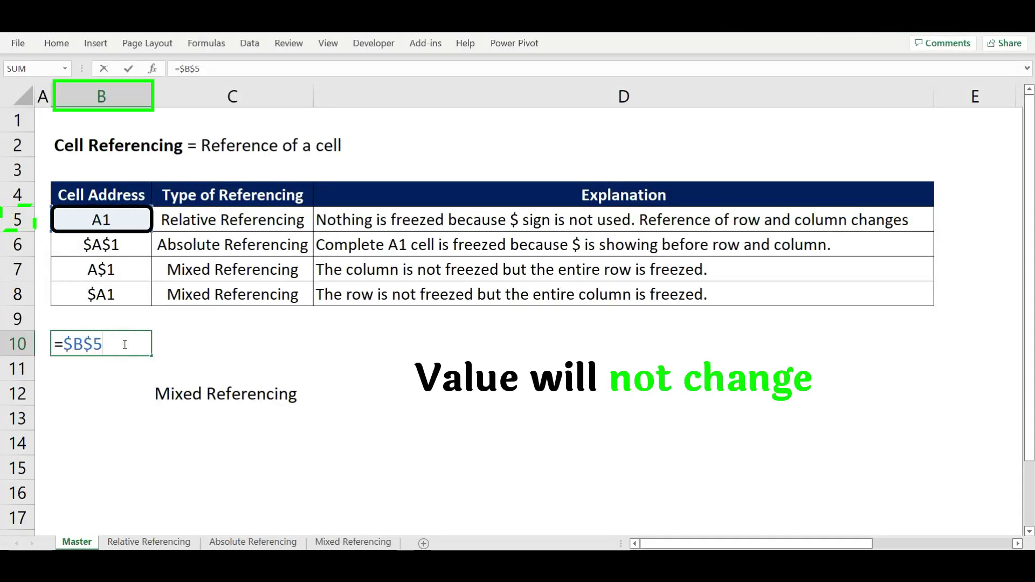
key("ctrl+Return")
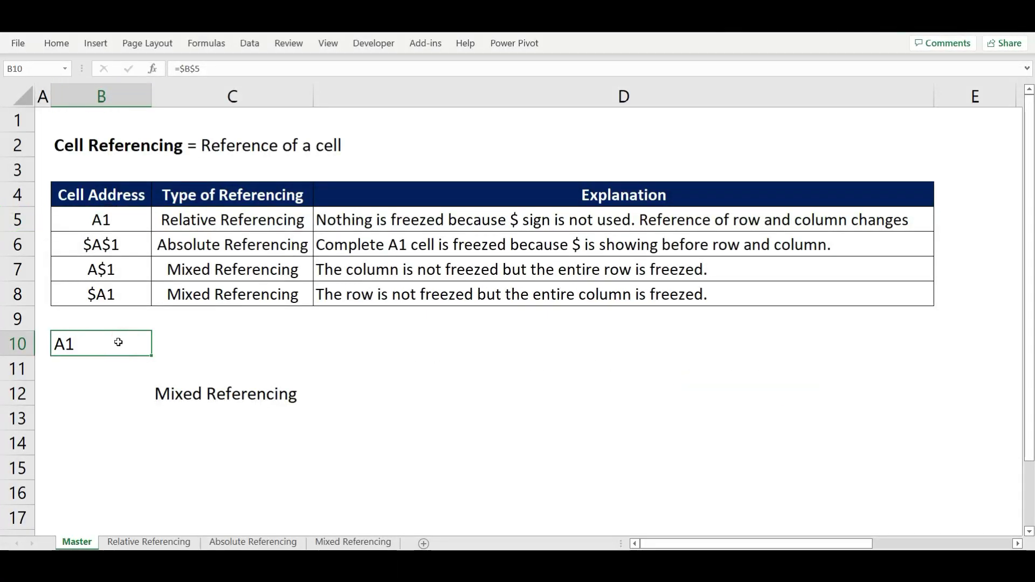
Copy the absolute formula from B10 into cells C13, D10, D13, D15 and B15, and recheck the formula in B10.
key("ctrl+c")
left_click(215, 425)
key("ctrl+v")
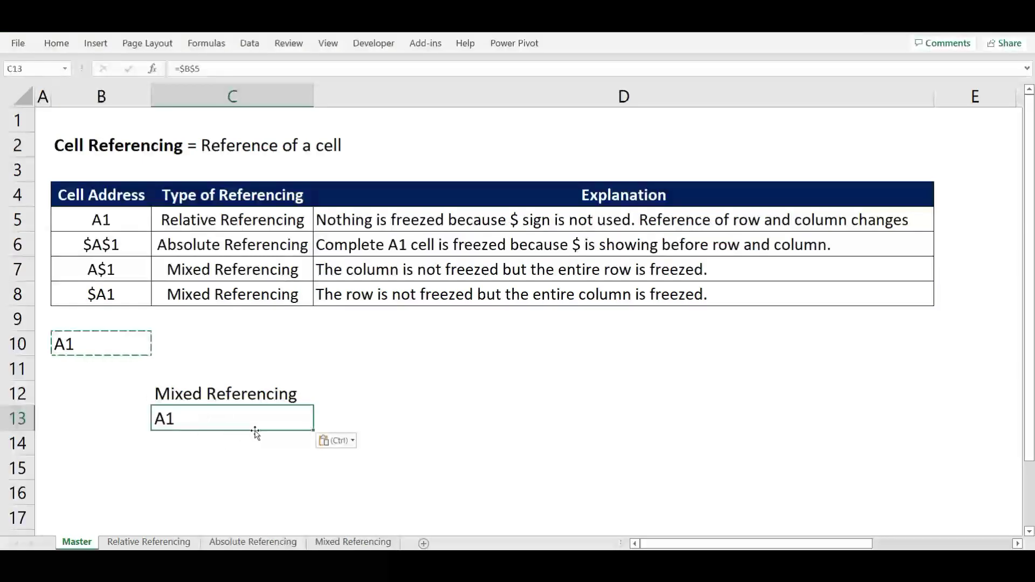
left_click(502, 344)
key("ctrl+v")
left_click(509, 410)
key("ctrl+v")
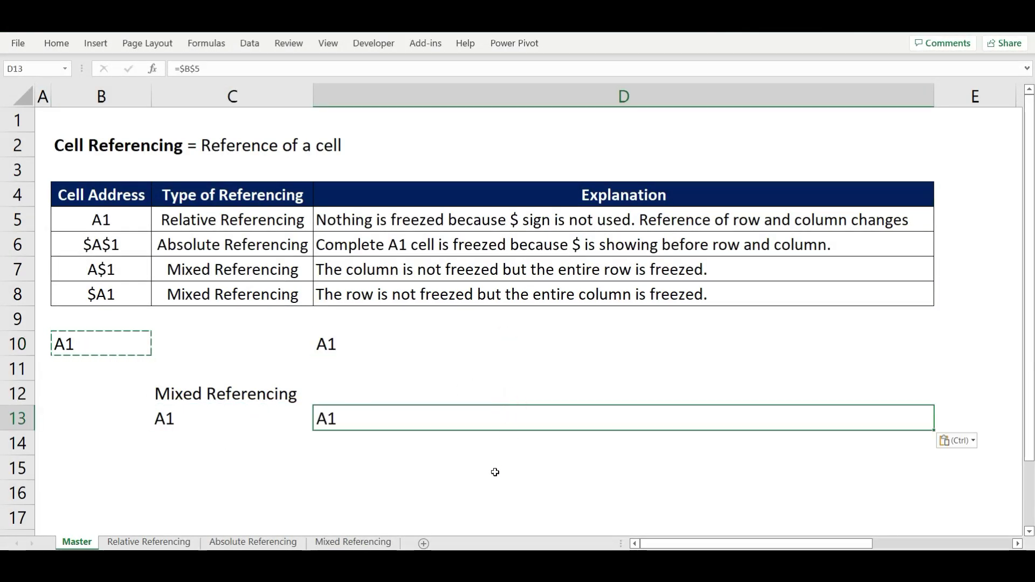
left_click(495, 472)
key("ctrl+v")
left_click(102, 461)
key("ctrl+v")
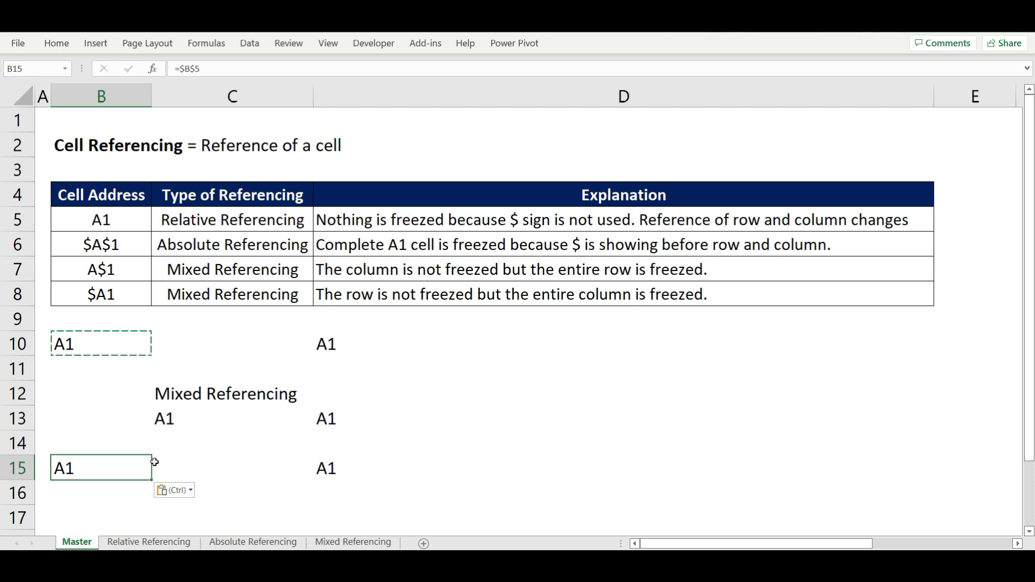
left_click(114, 345)
double_click(114, 345)
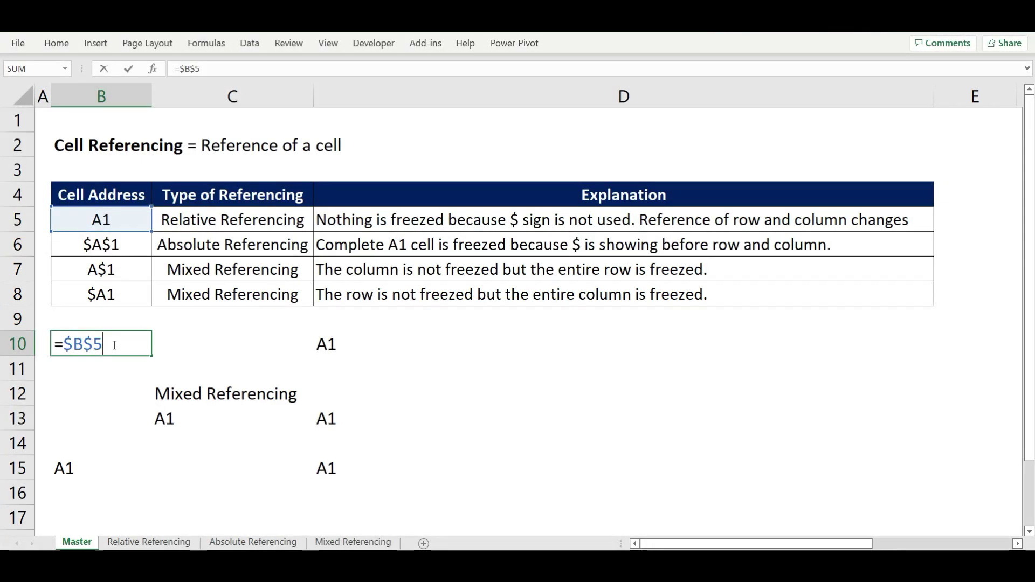
key("Escape")
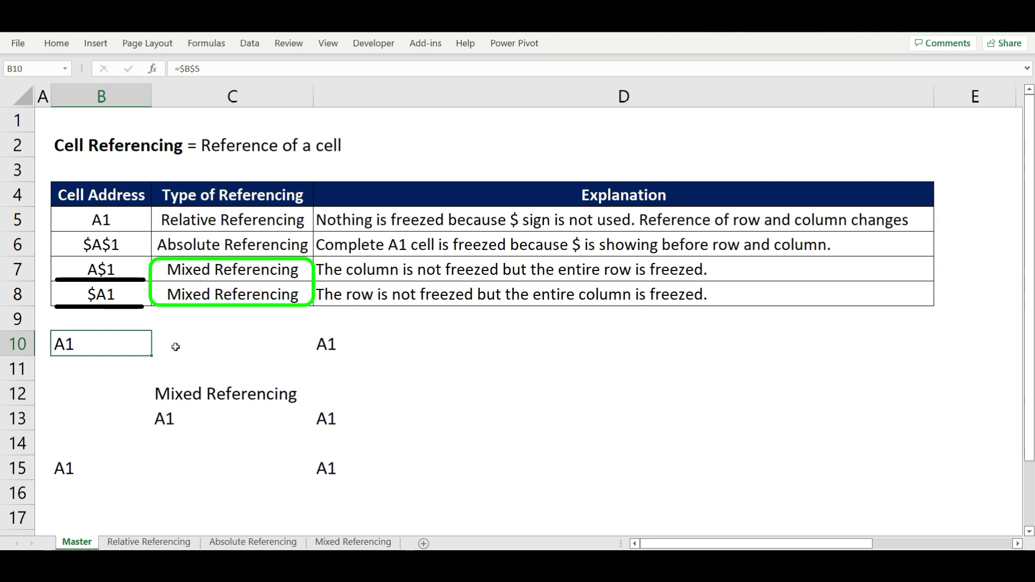
On the Relative Referencing sheet, enter =D3-E3 in F3 to subtract expected sales from actual sales for the first vendor.
left_click(161, 542)
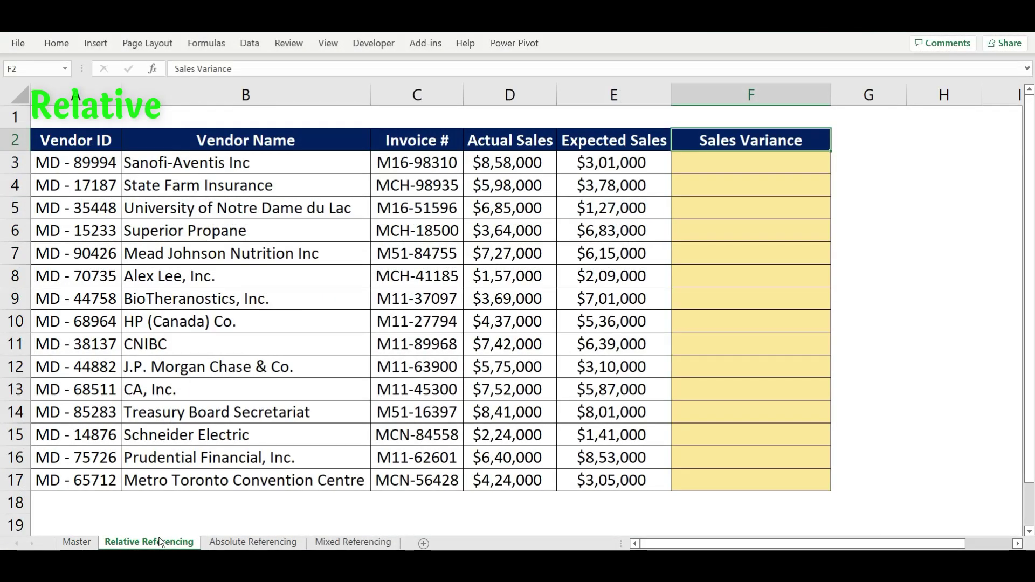
left_click_drag(305, 140, 307, 471)
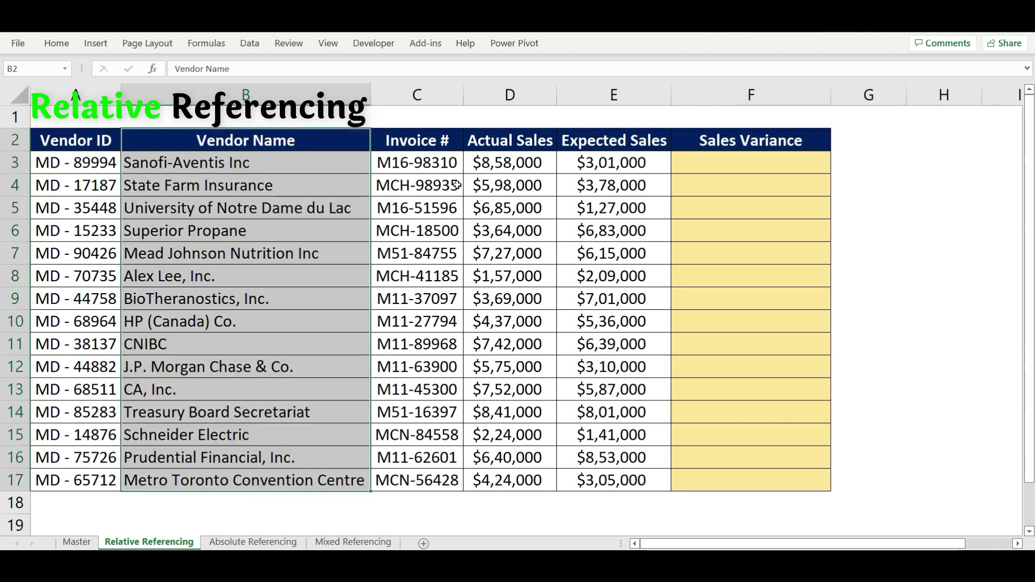
left_click_drag(497, 143, 590, 481)
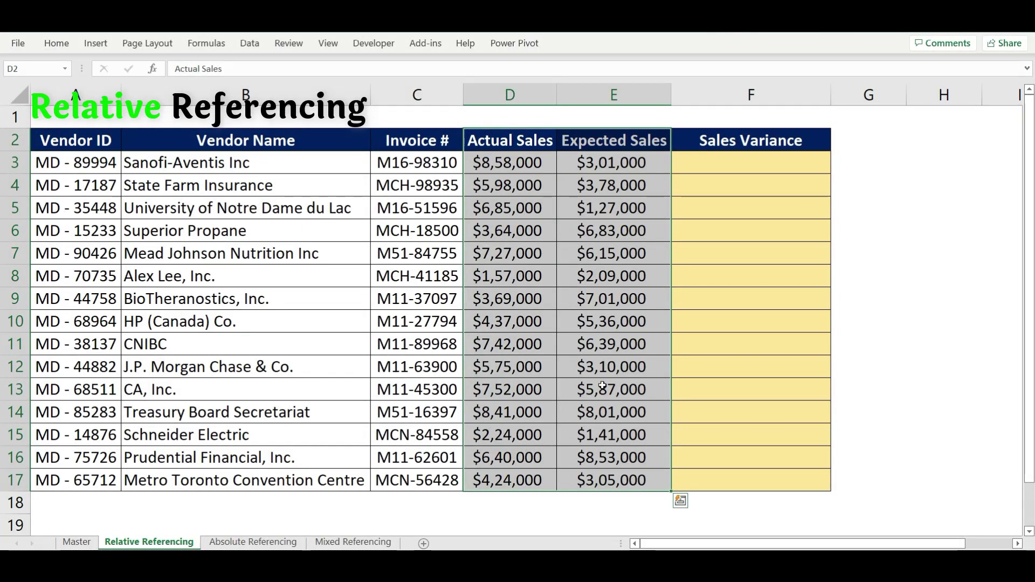
left_click(738, 166)
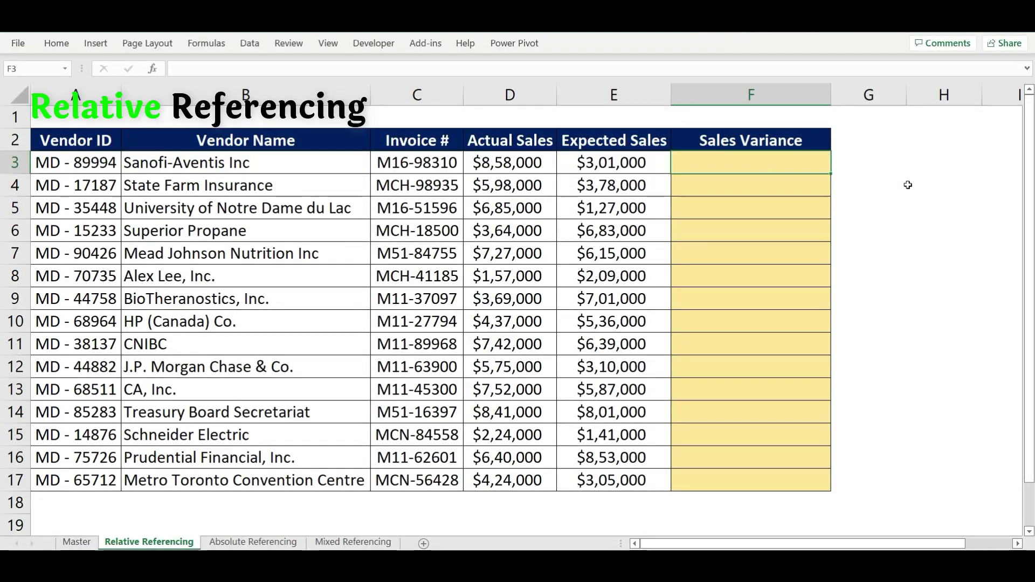
type("=")
left_click(531, 163)
type("-")
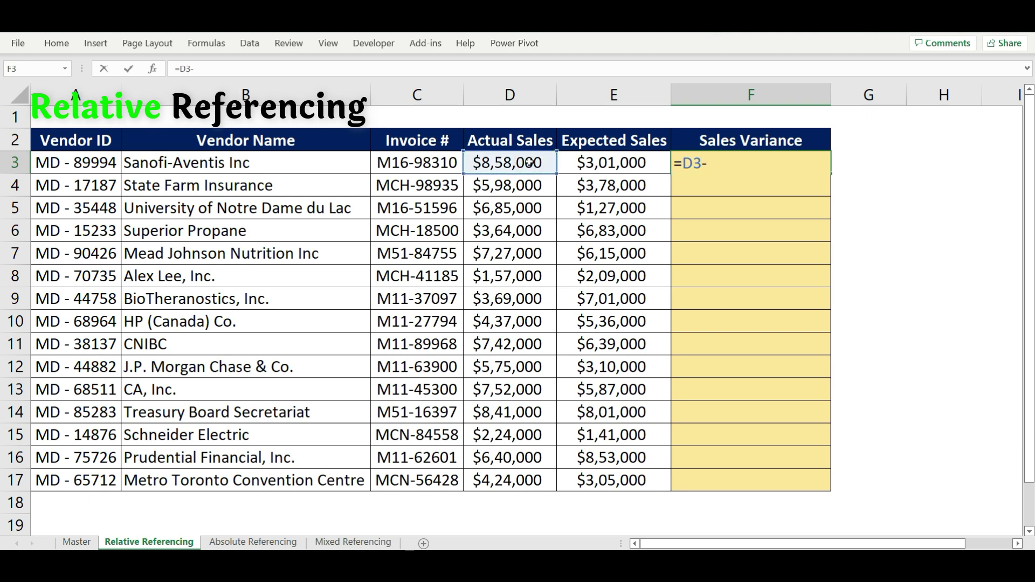
left_click(632, 172)
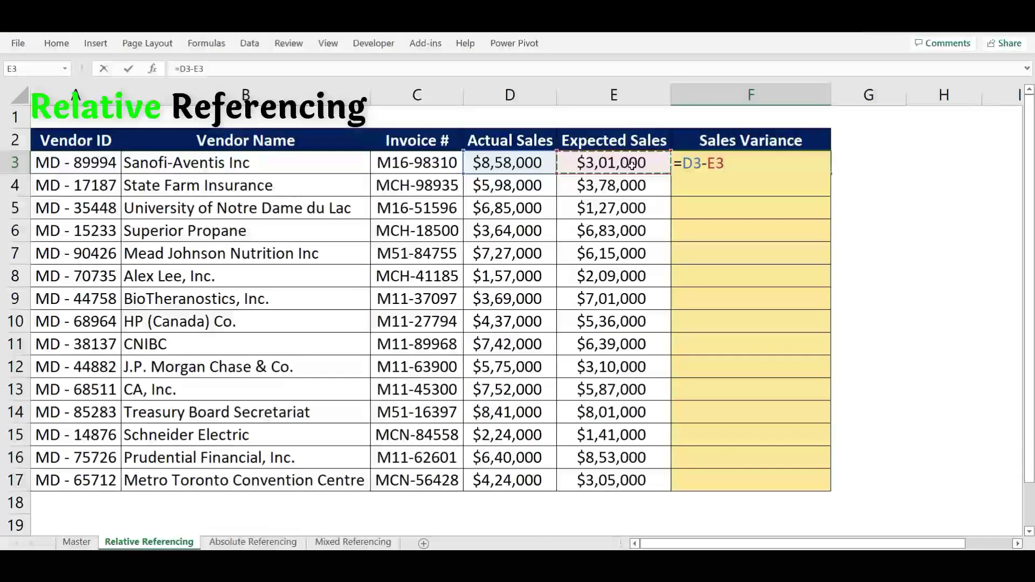
key("Return")
Copy the Sales Variance formula from F3 into the range F4:F17.
left_click(814, 163)
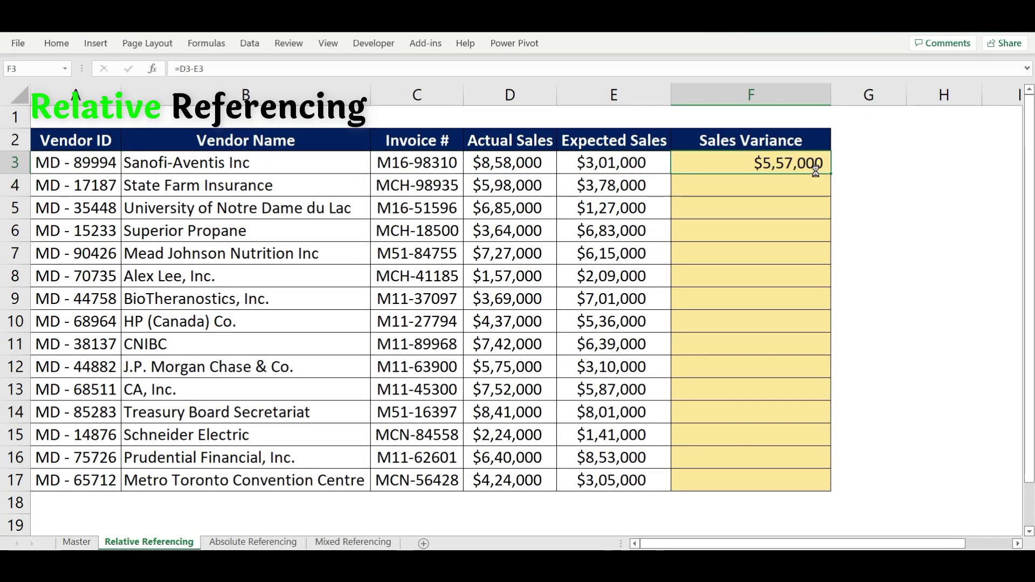
key("ctrl+c")
left_click_drag(792, 185, 789, 481)
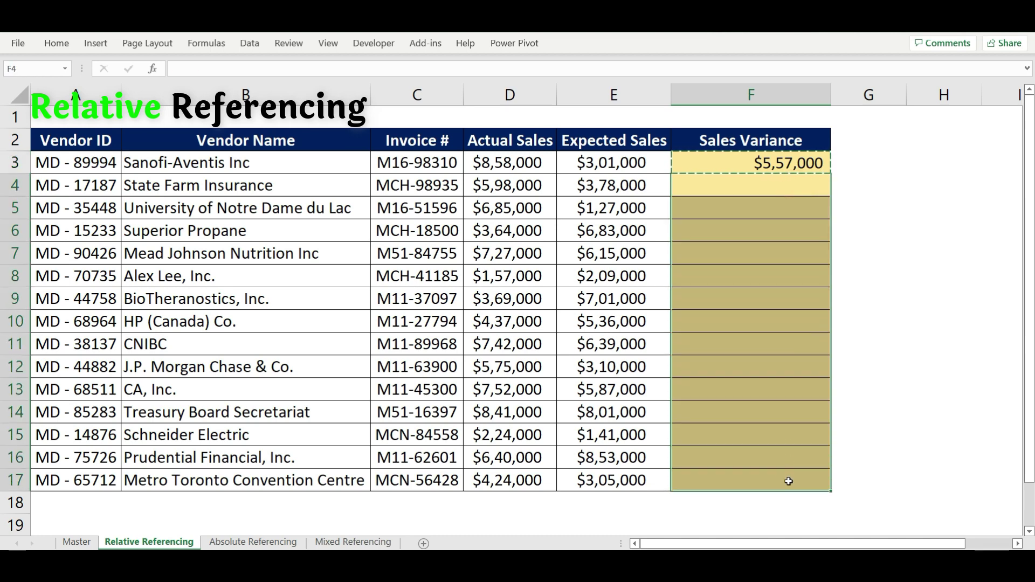
key("ctrl+v")
key("Escape")
Examine the Sales Variance formulas in F3 and F11 to compare which cells they reference.
left_click(782, 163)
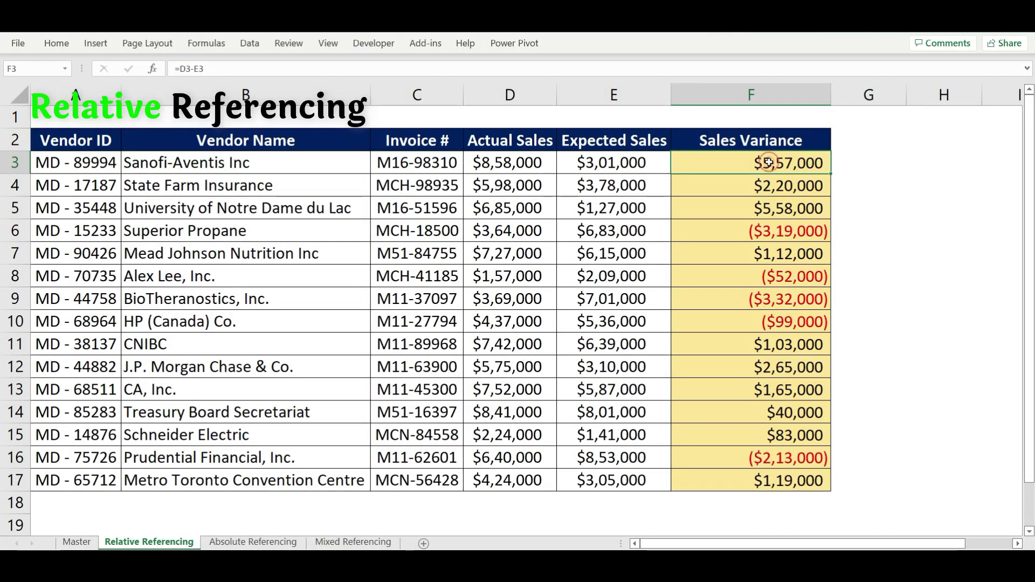
left_click(768, 162)
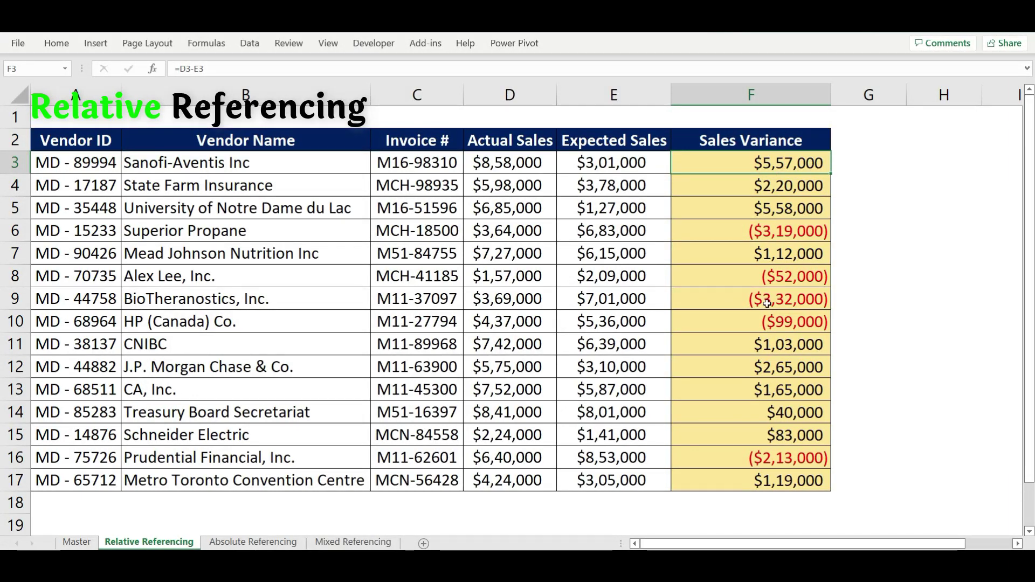
left_click(774, 340)
double_click(775, 340)
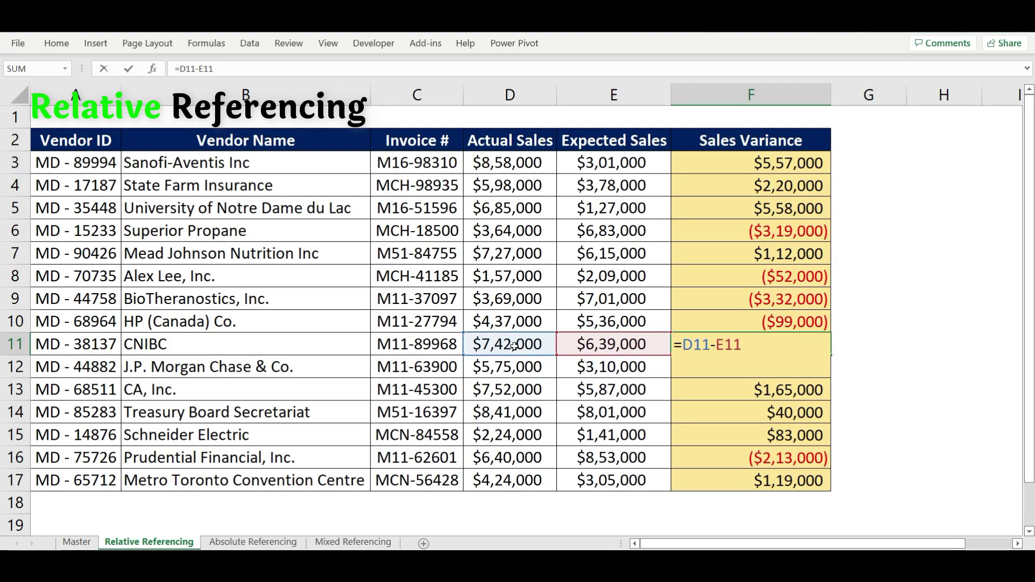
key("ctrl+Return")
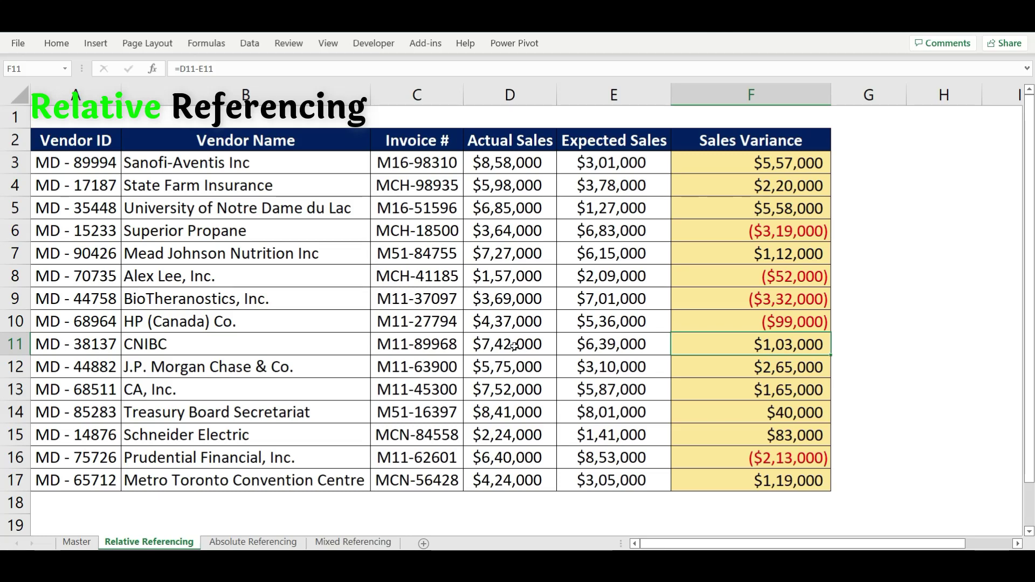
On the Absolute Referencing sheet, review the Sale Amount and Commission Amount columns and the Commission (%) row used for the calculation.
left_click(254, 542)
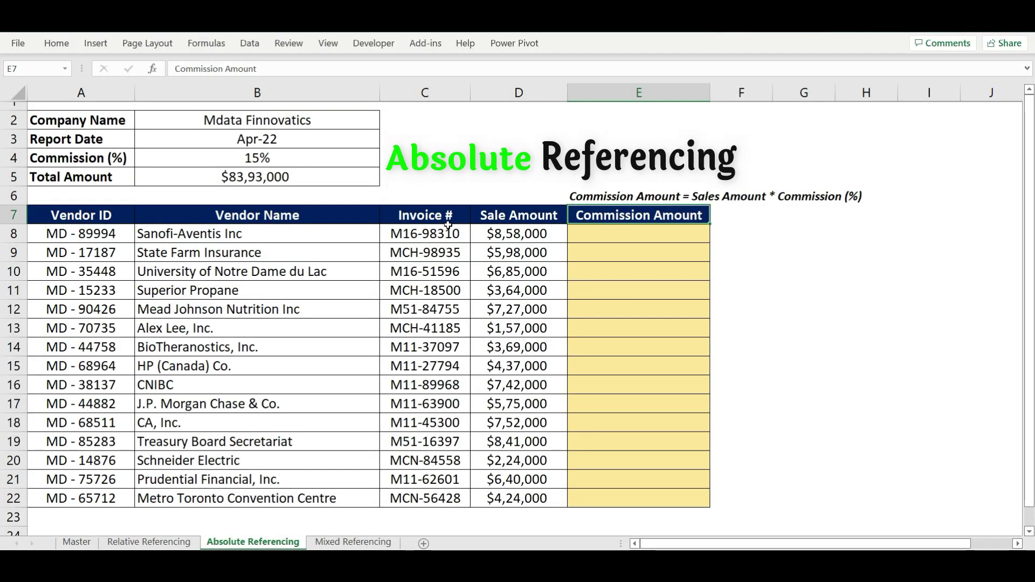
left_click(494, 217)
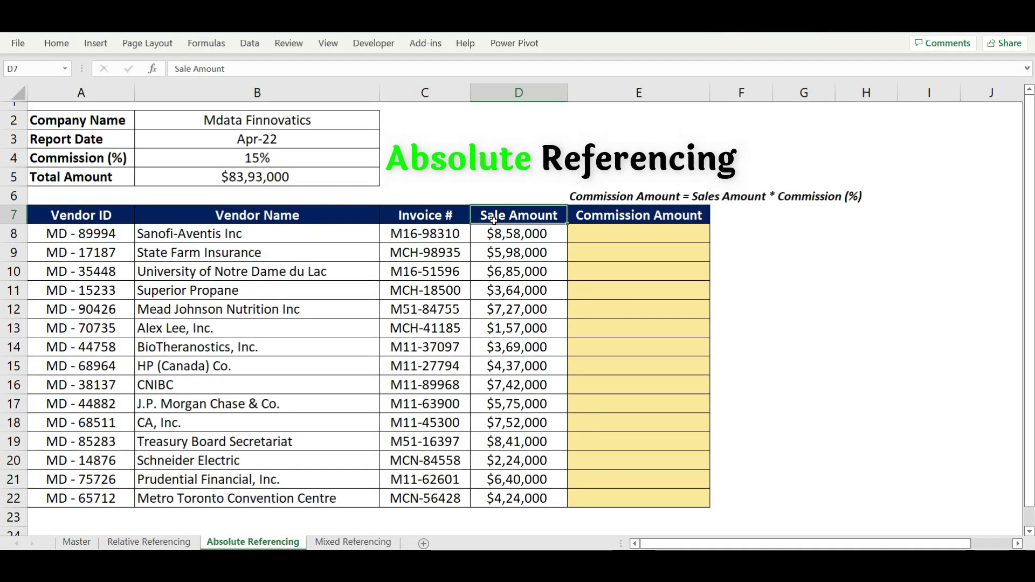
left_click(586, 216)
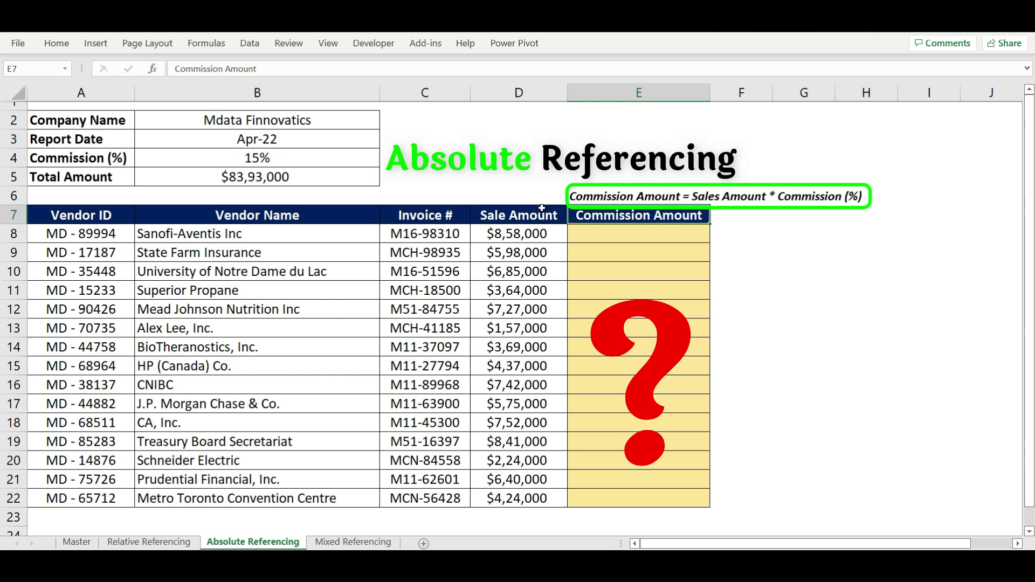
left_click_drag(542, 208, 519, 498)
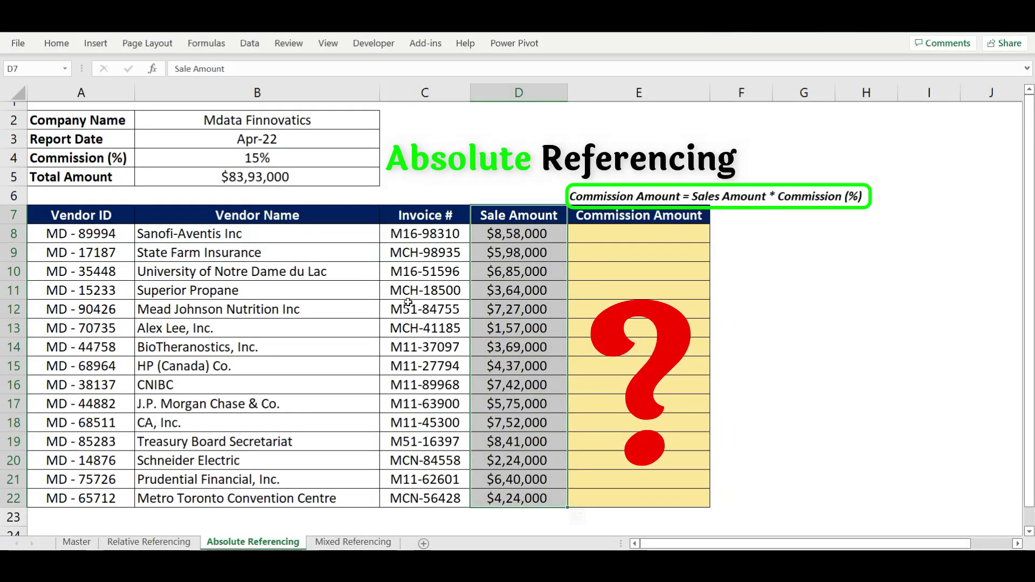
left_click_drag(235, 162, 86, 171)
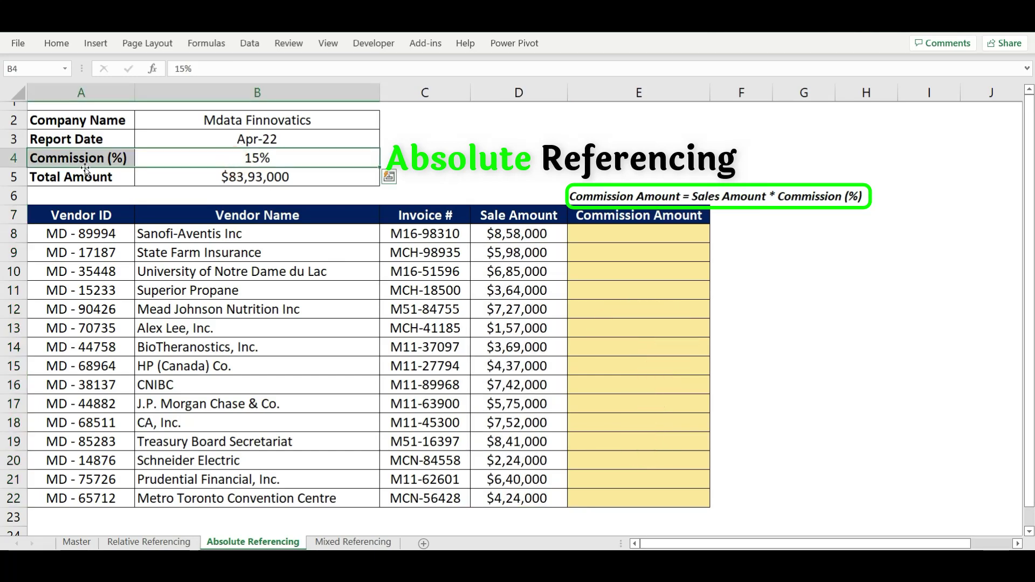
Enter =D8*B4 in E8 to multiply the first vendor's sale amount by the commission percentage.
left_click(583, 233)
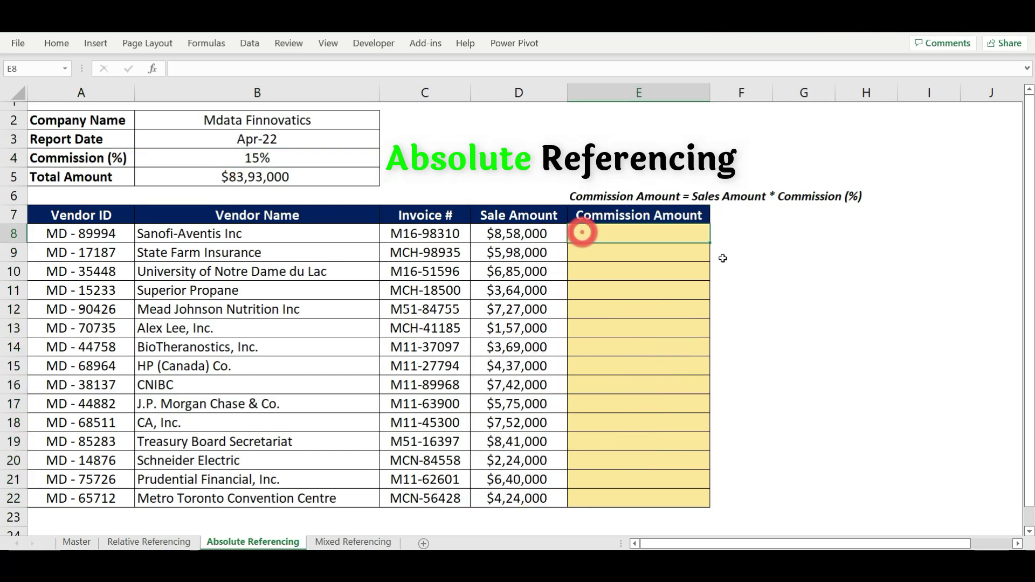
left_click(517, 235)
type("*")
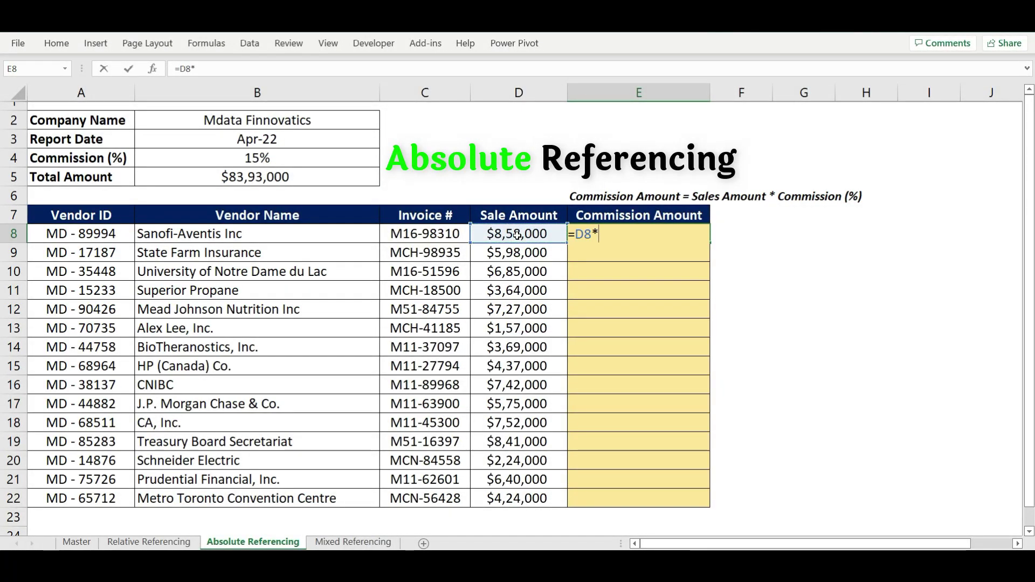
left_click(321, 161)
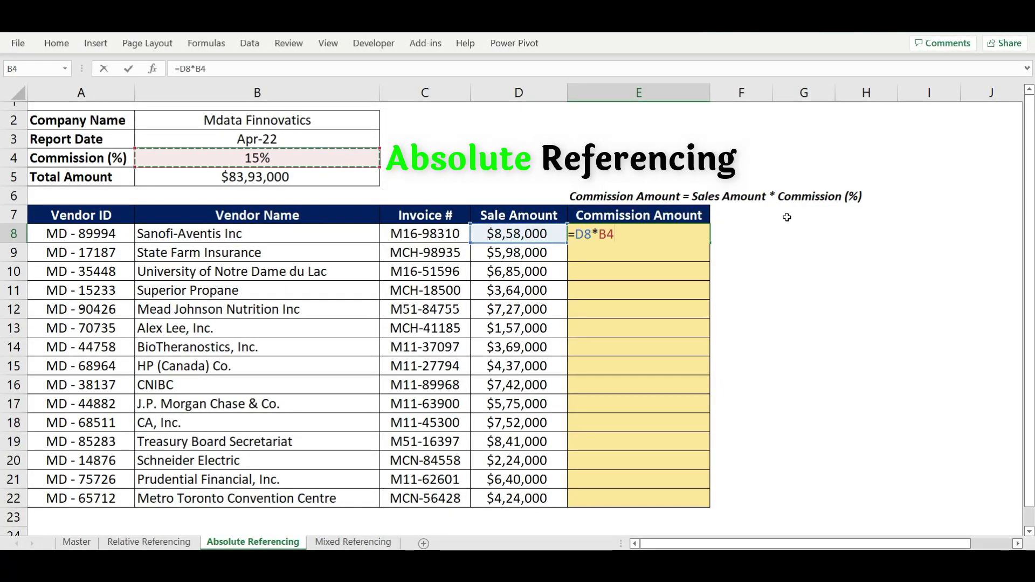
key("Return")
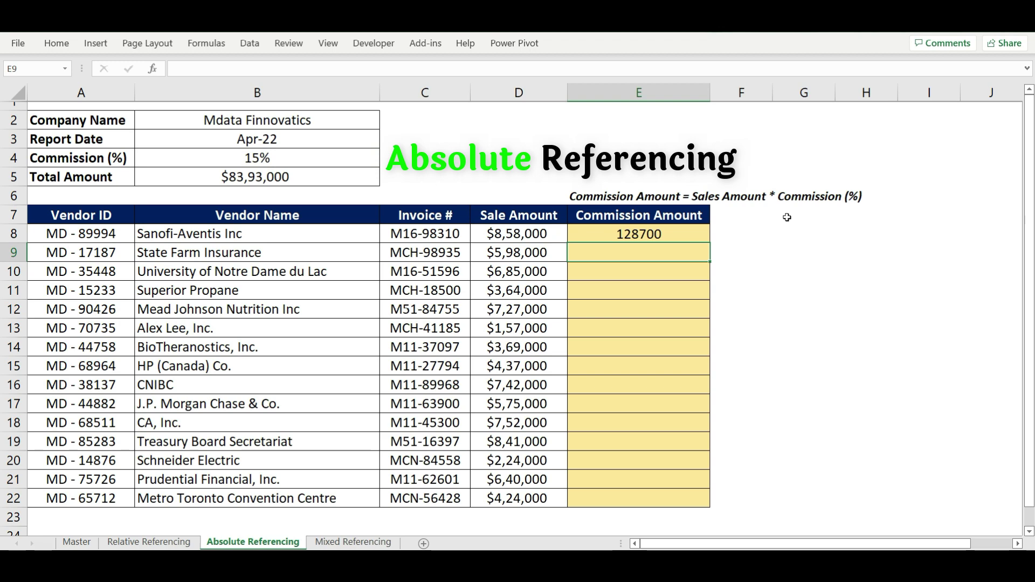
Try copying the relative commission formula from E8 into the range E9:E22.
left_click(691, 232)
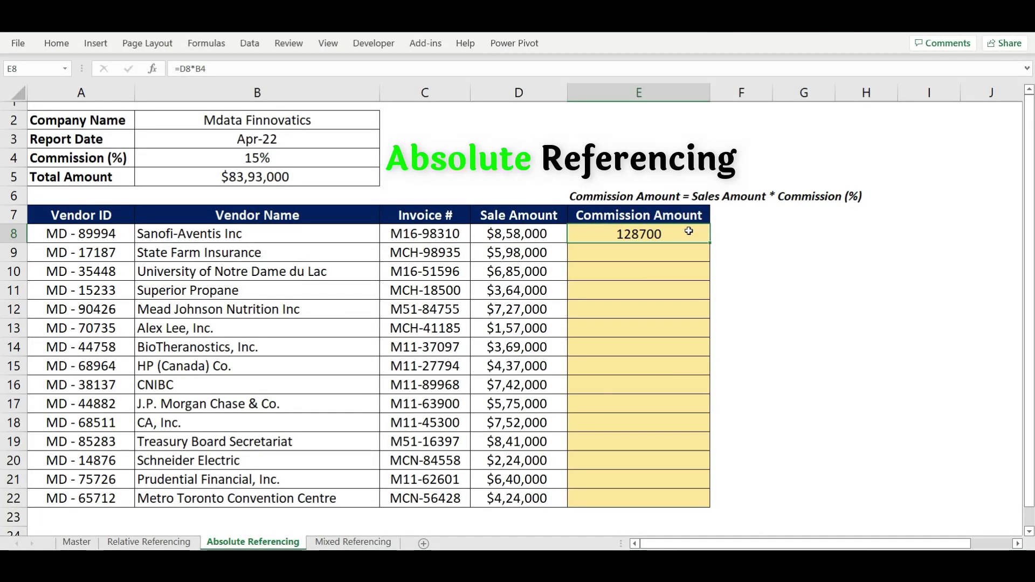
key("ctrl+c")
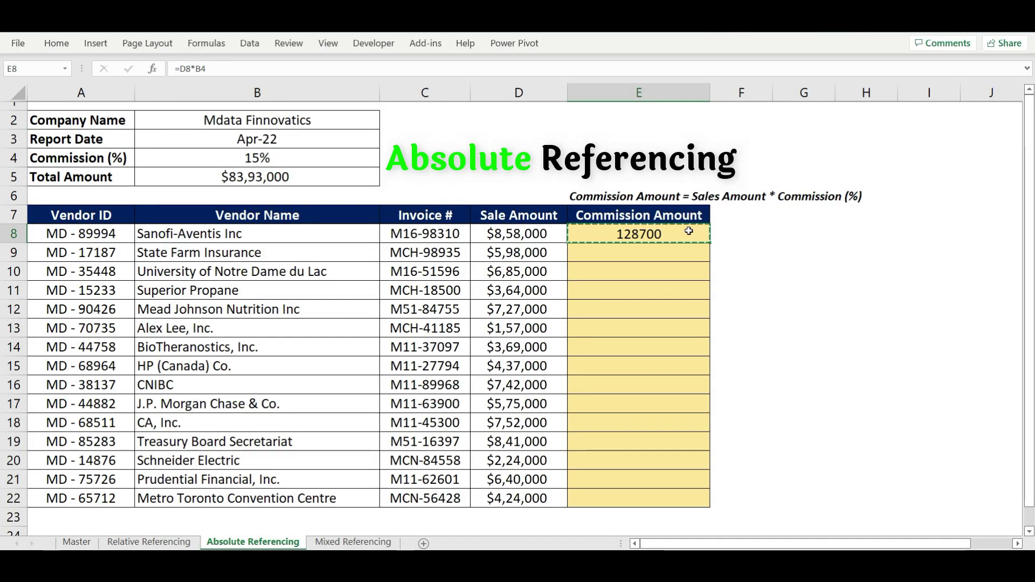
double_click(690, 231)
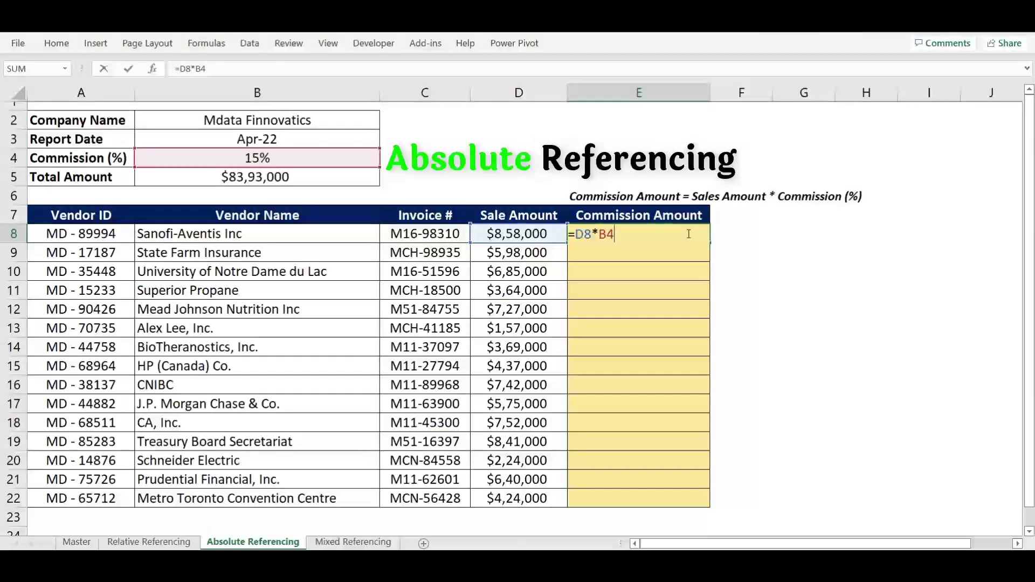
key("ctrl+Return")
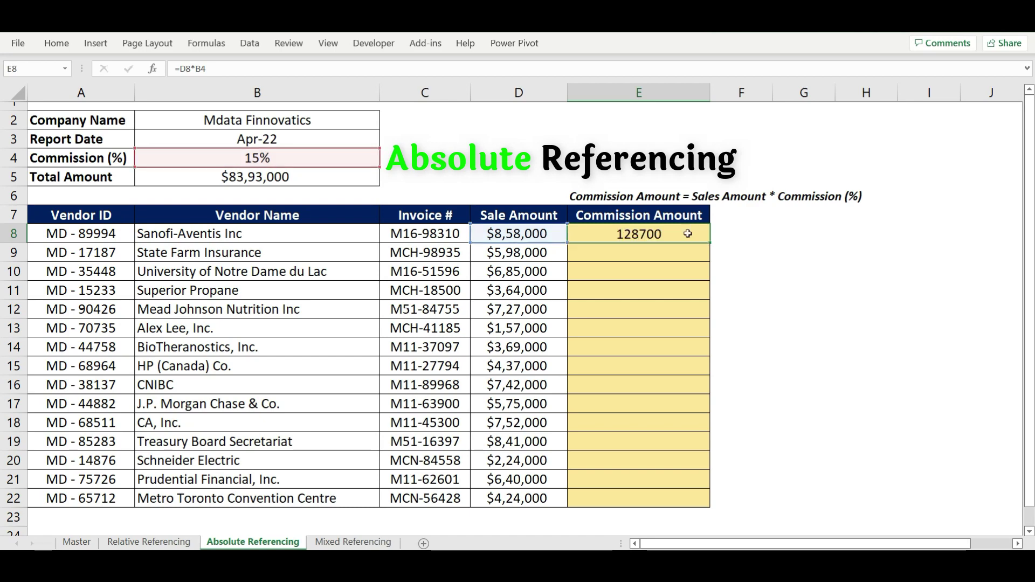
key("ctrl+c")
left_click_drag(680, 252, 673, 493)
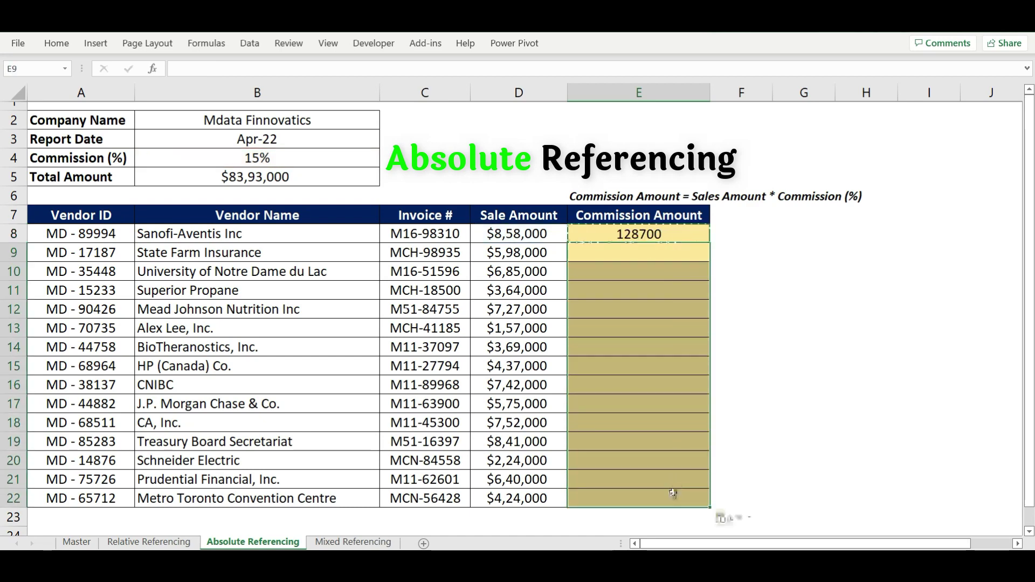
key("ctrl+v")
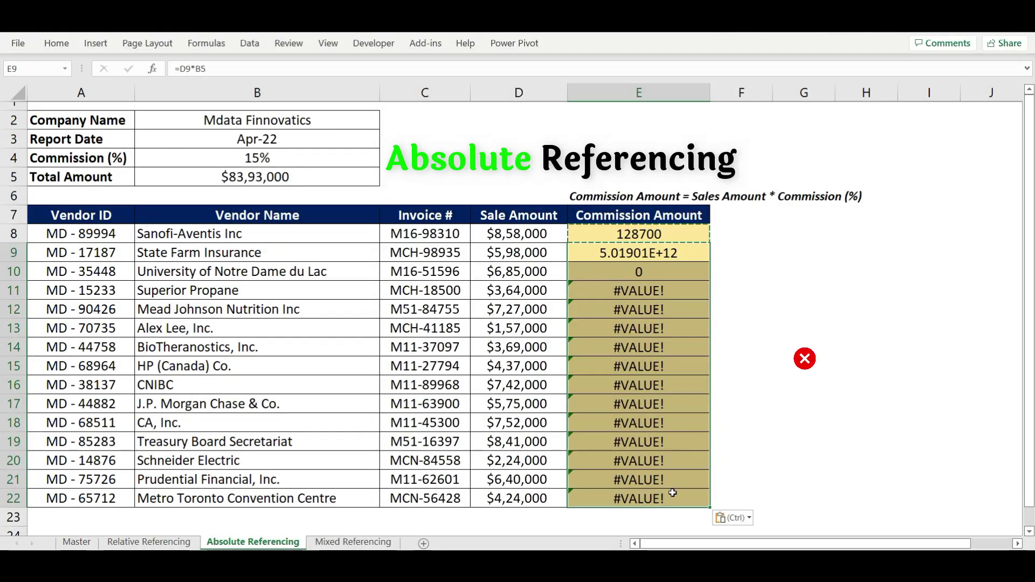
key("Escape")
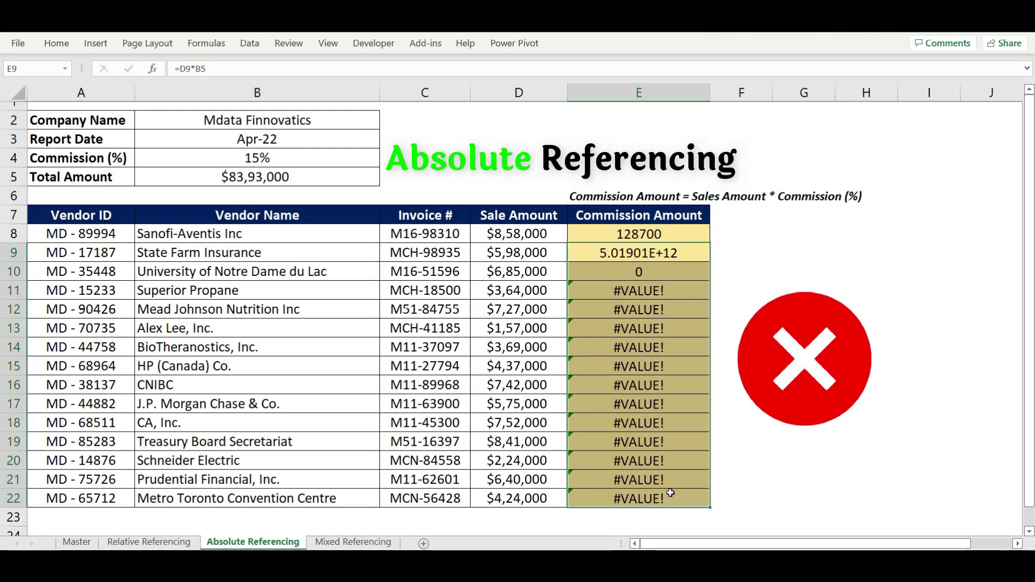
Check which cells the copied formula in E14 references, and clear the commission formulas from E8:E22.
left_click(664, 347)
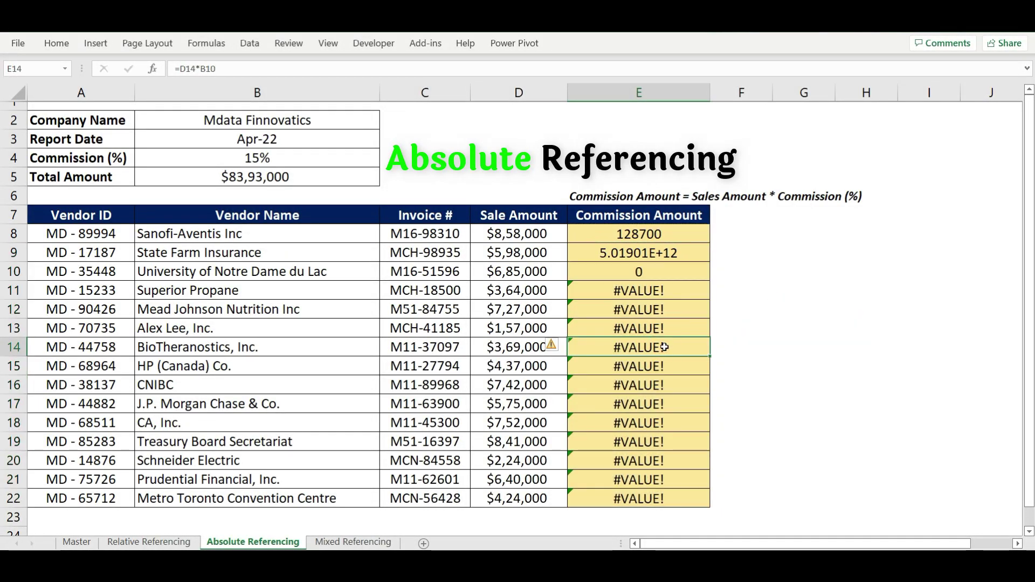
double_click(669, 348)
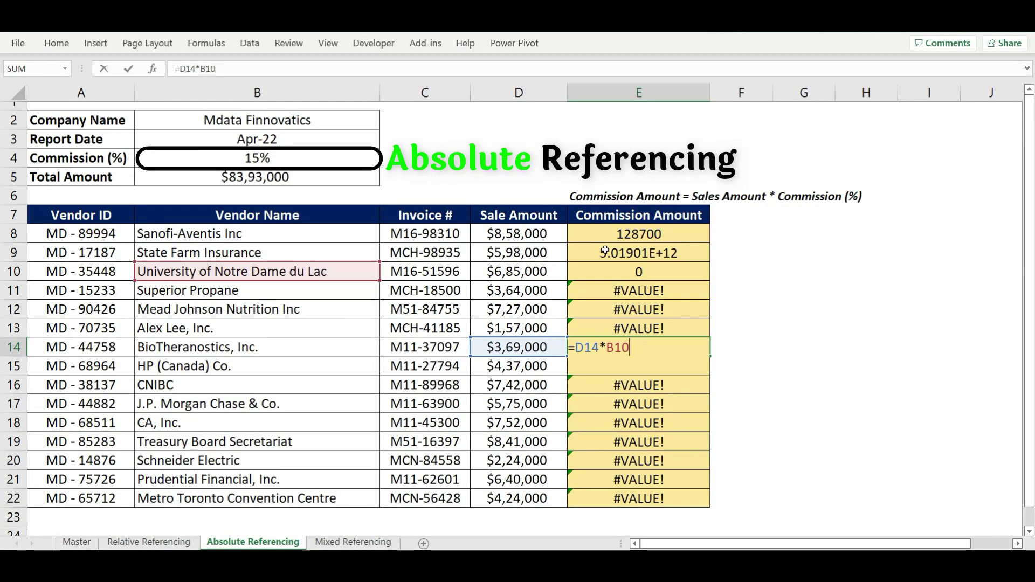
left_click(615, 234)
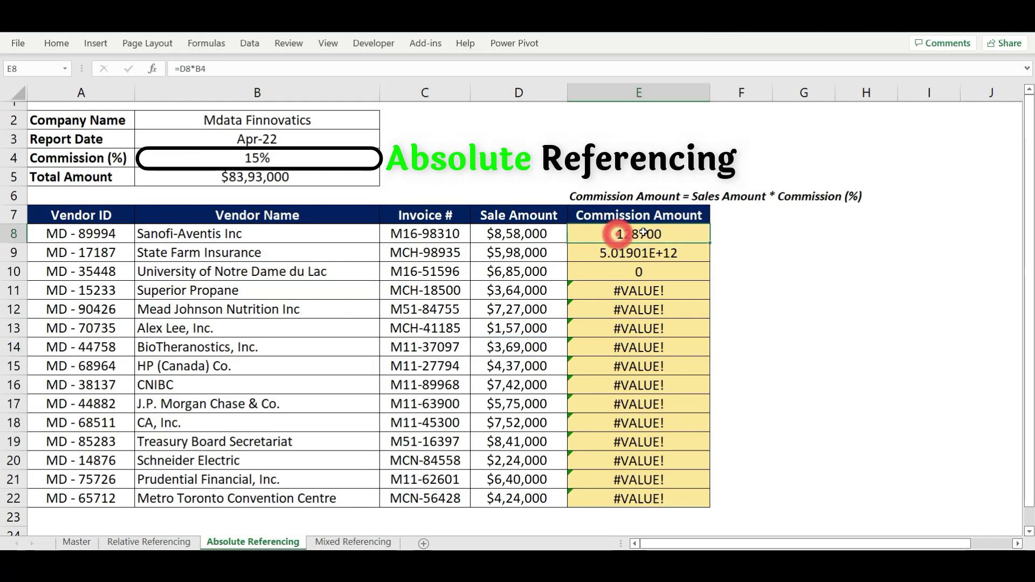
left_click_drag(674, 233, 675, 492)
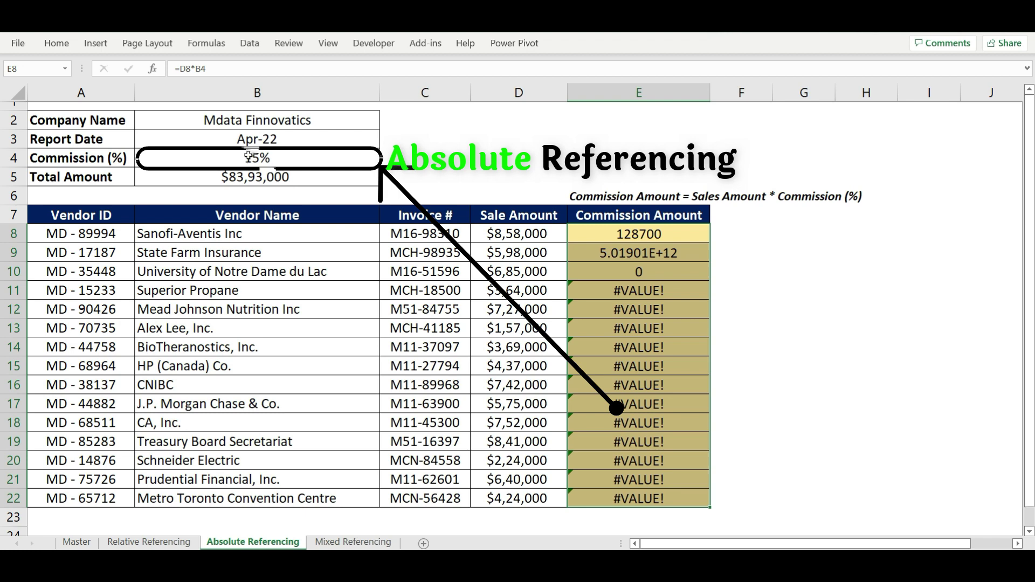
key("Delete")
Enter =D8*$B$4 in E8, making the commission percentage reference absolute.
left_click(697, 236)
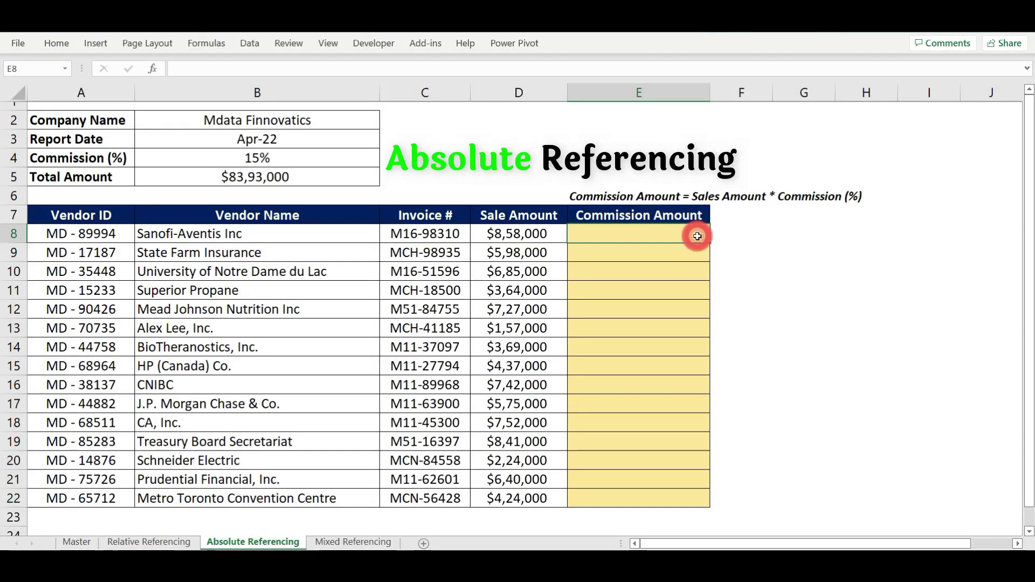
type("=")
left_click(533, 232)
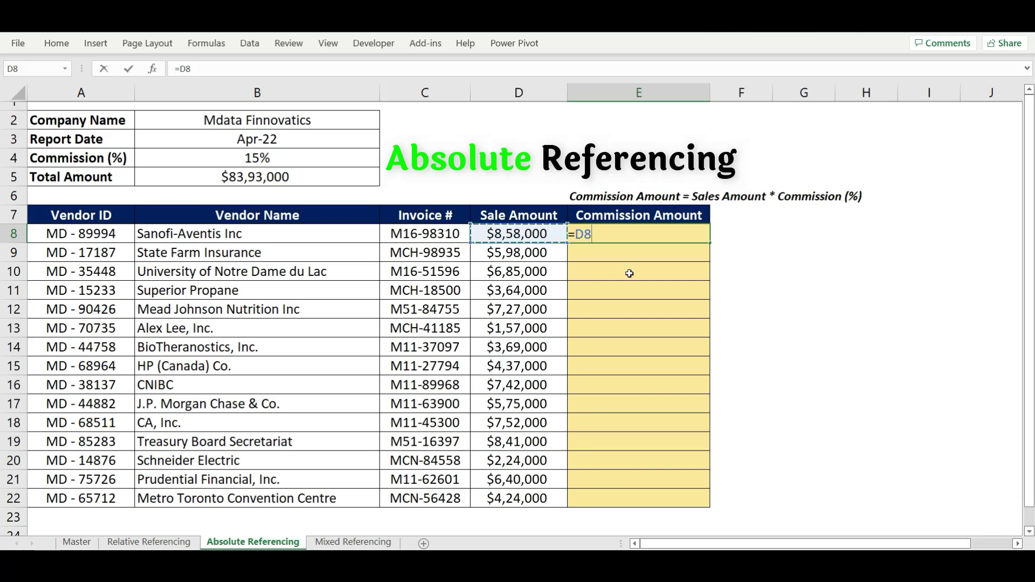
type("*")
left_click(268, 153)
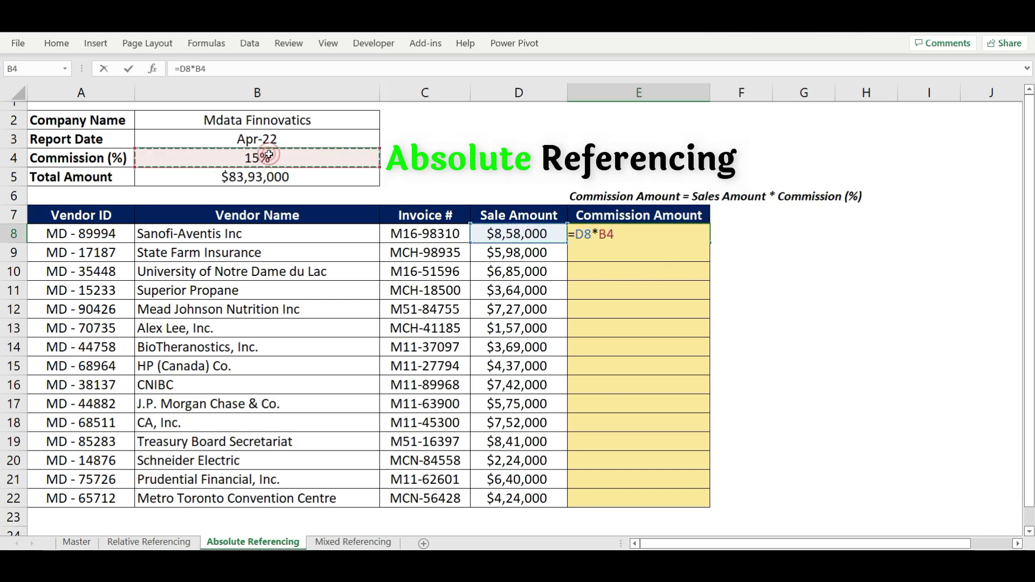
double_click(622, 232)
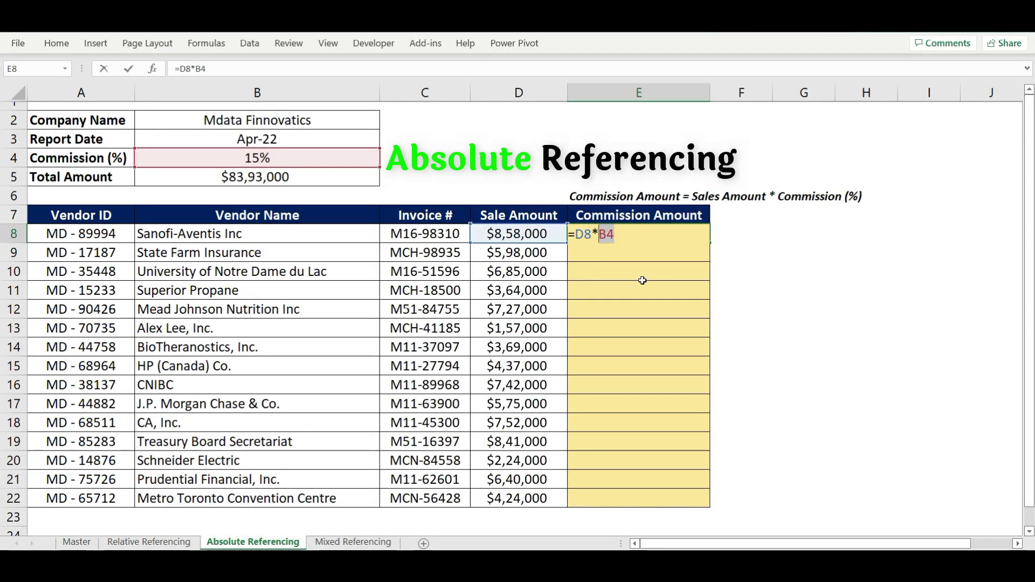
key("F4")
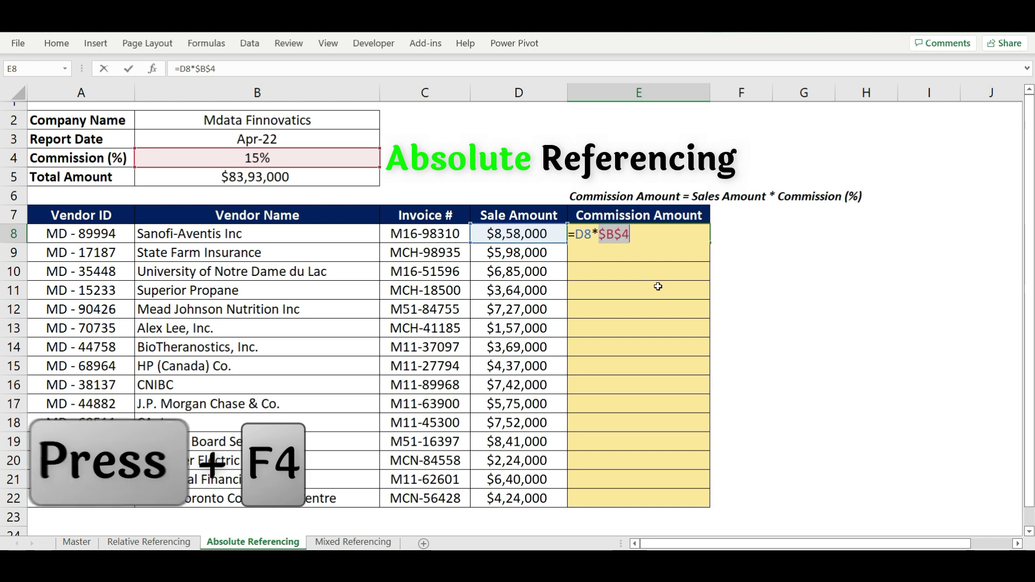
key("ctrl+Return")
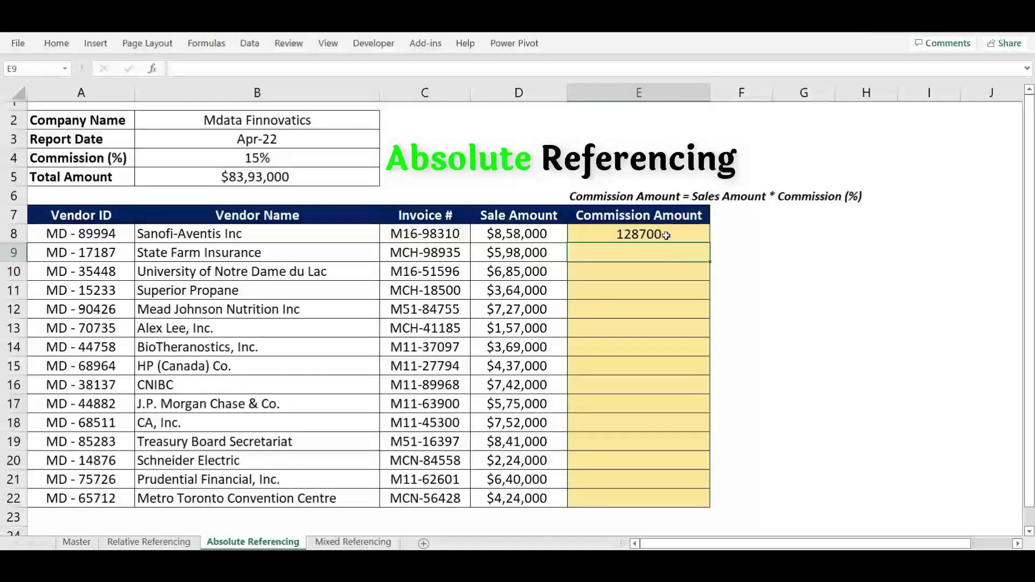
Copy the Commission Amount formula from E8 into the range E9:E22.
left_click(667, 234)
key("ctrl+c")
left_click_drag(666, 249, 666, 490)
key("ctrl+v")
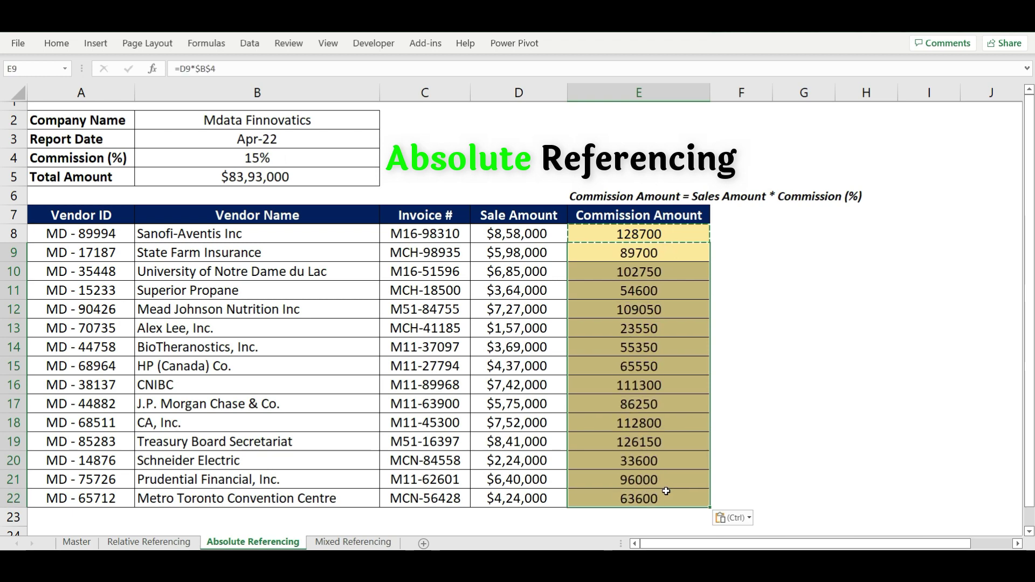
Examine the Commission Amount formulas in E16, E20 and E8 to compare their sale amount and commission percentage references.
left_click(661, 396)
double_click(662, 384)
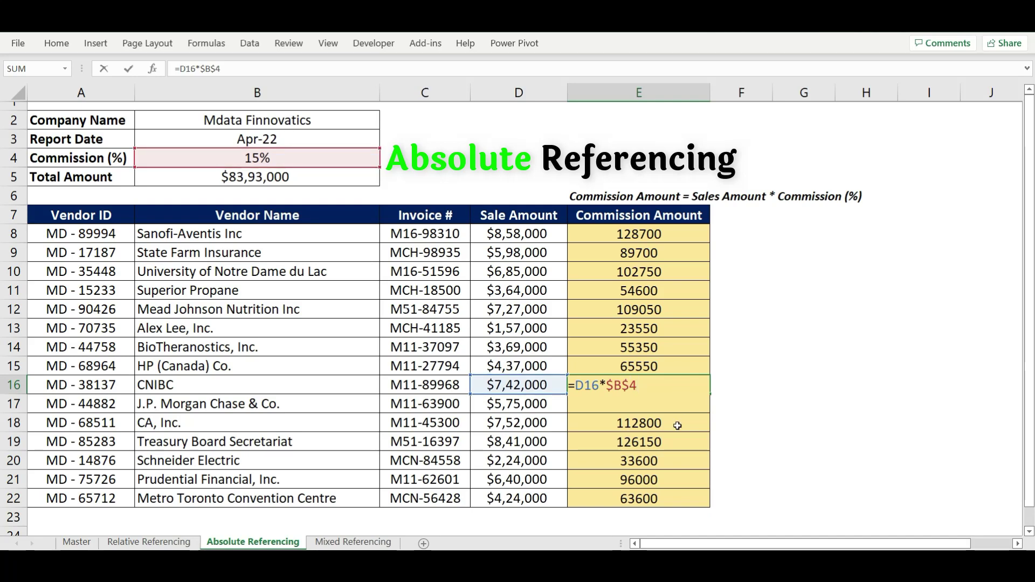
key("Escape")
left_click(654, 457)
double_click(655, 458)
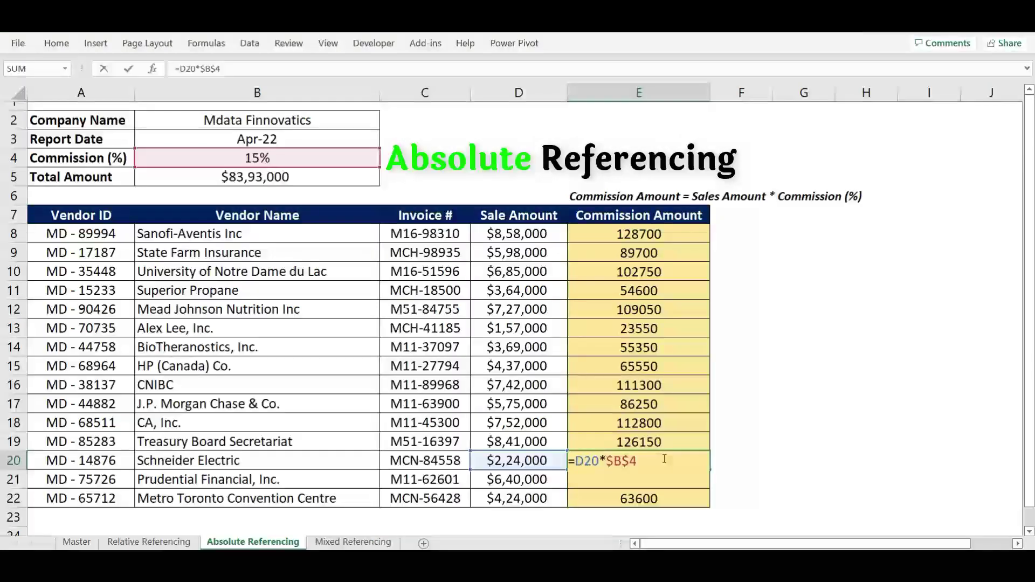
key("Escape")
left_click(693, 234)
double_click(685, 232)
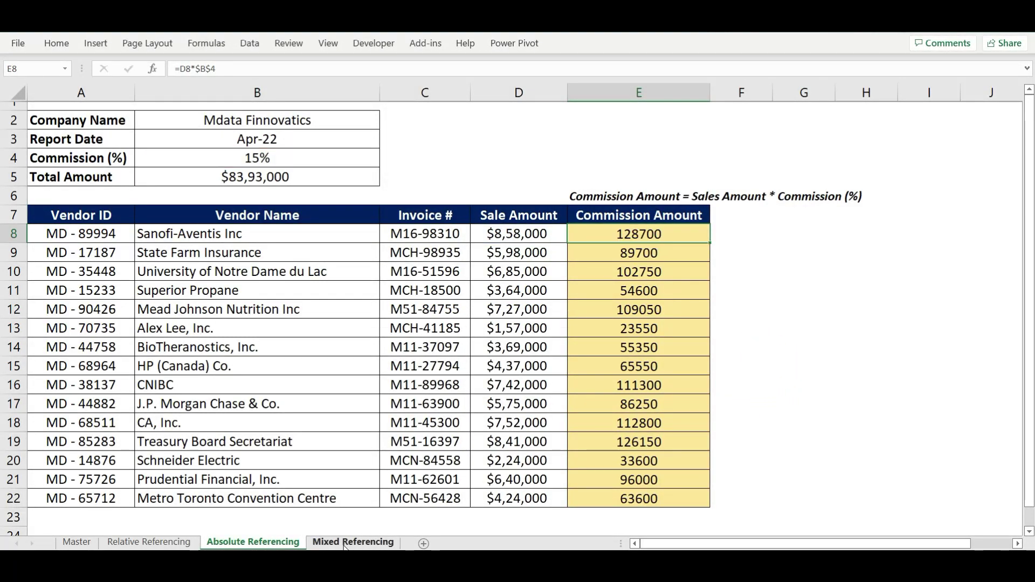
On the Mixed Referencing sheet, review the variable cost grid B8:L17 and the Cost column heading.
left_click(346, 543)
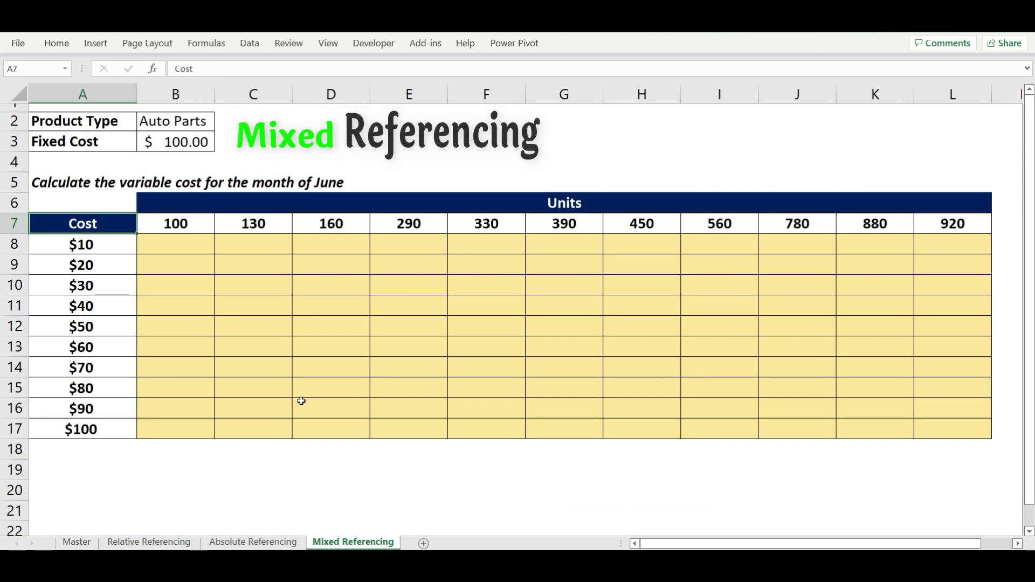
left_click(208, 244)
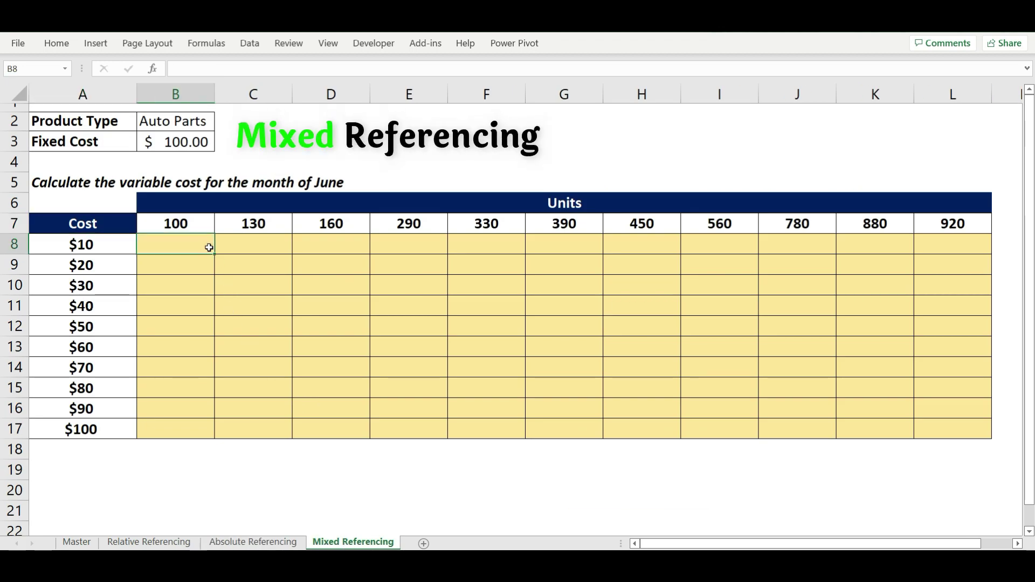
left_click_drag(203, 245, 935, 430)
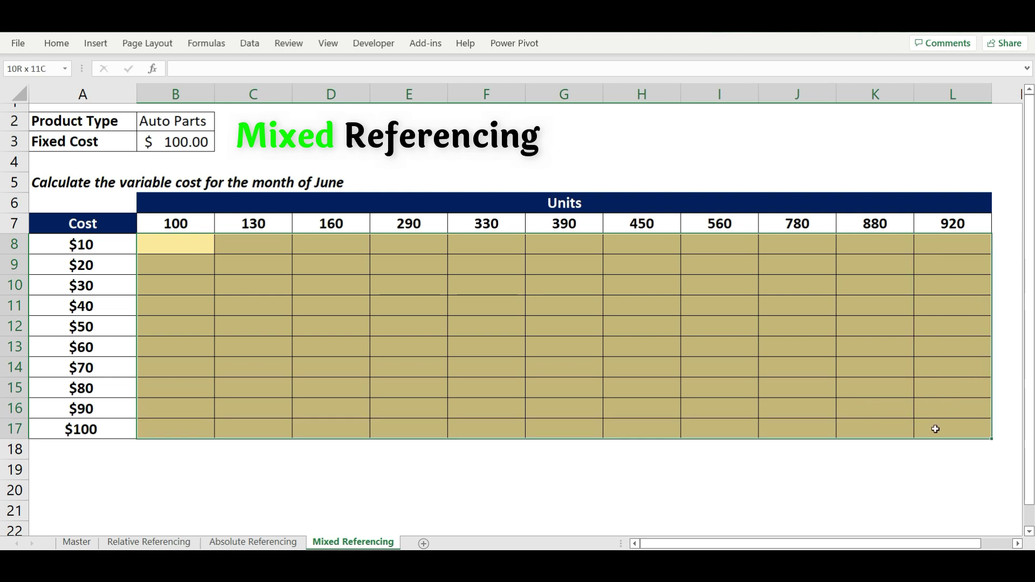
left_click(160, 239)
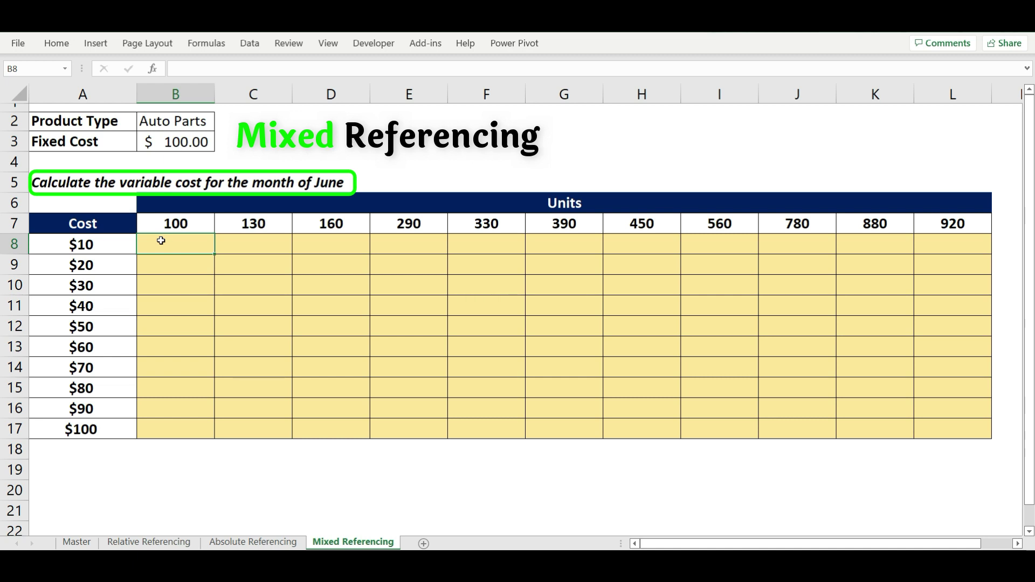
left_click(80, 225)
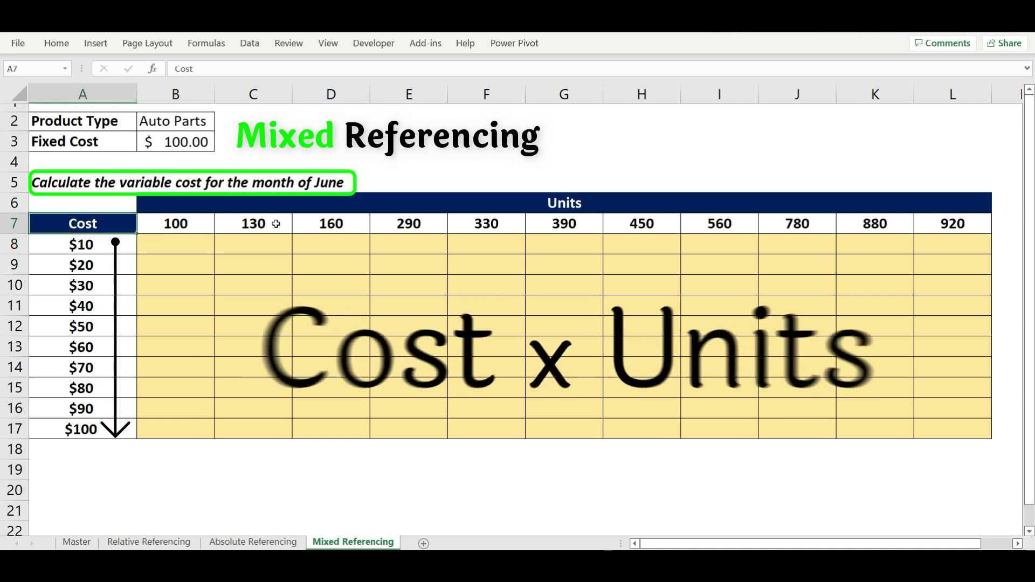
Enter the relative formula =A8*B7 in B8 to multiply the first cost by the first unit quantity.
left_click(534, 207)
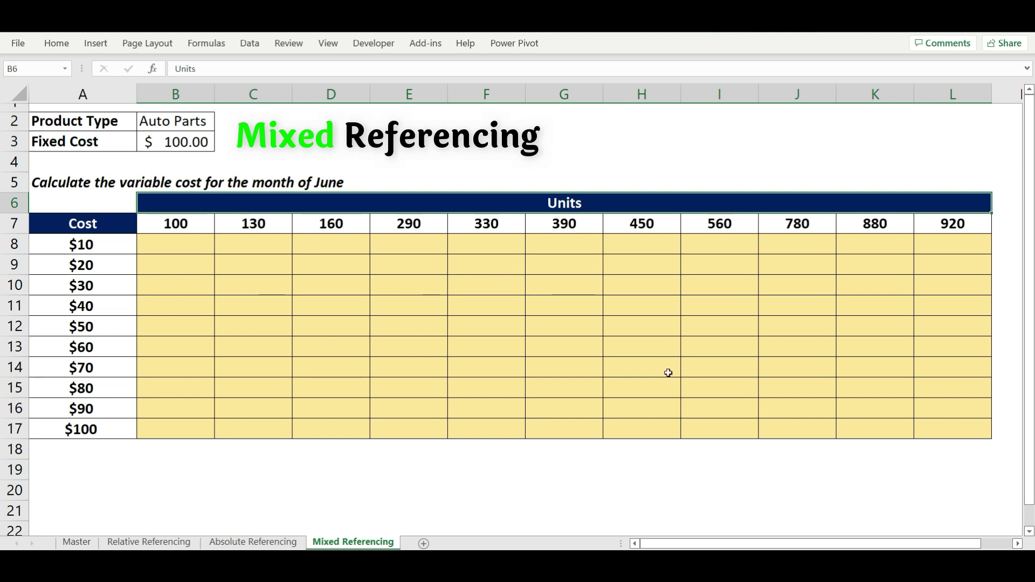
left_click(658, 349)
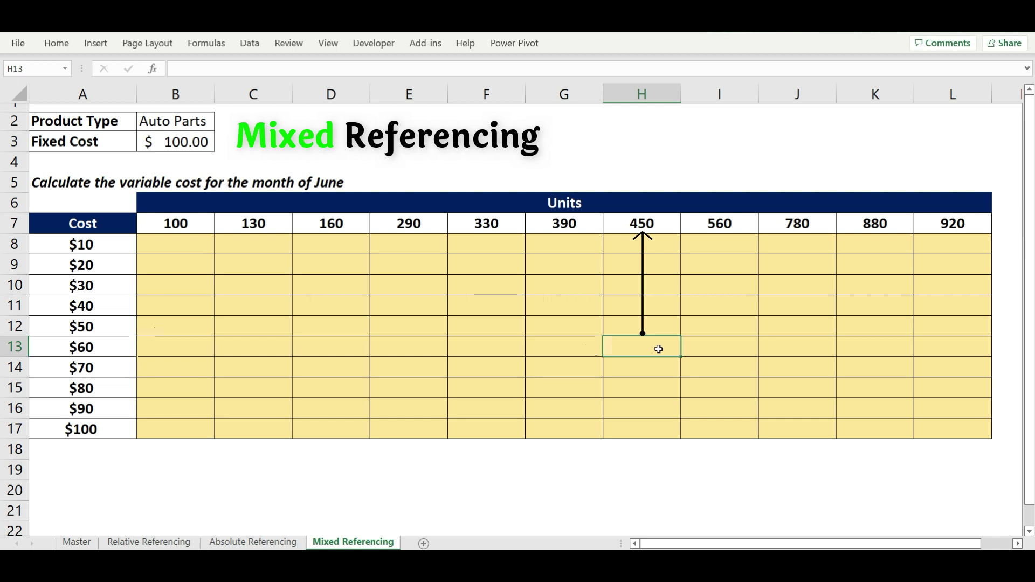
left_click(168, 243)
type("=")
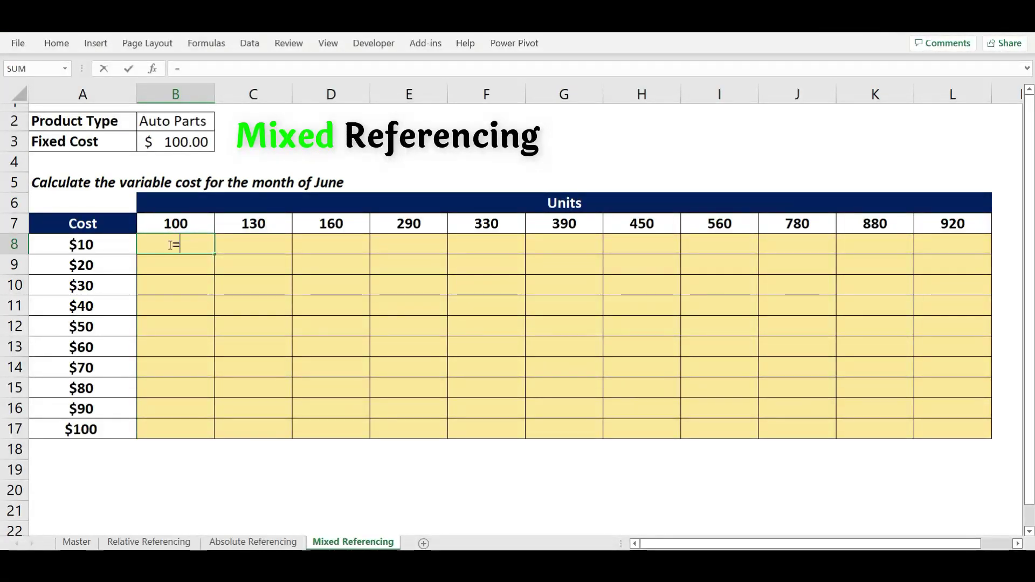
left_click(107, 250)
type("*")
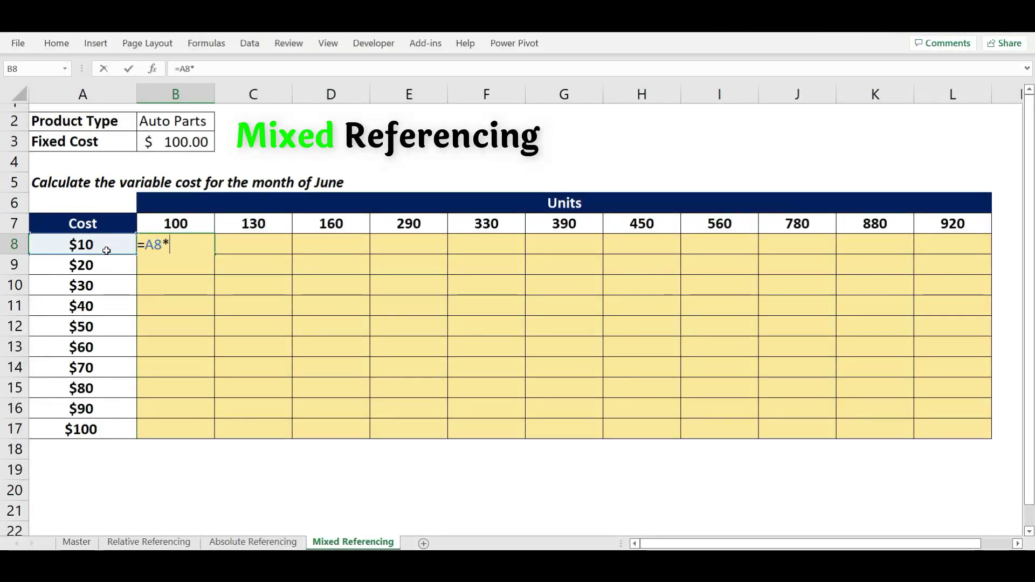
left_click(170, 226)
key("Return")
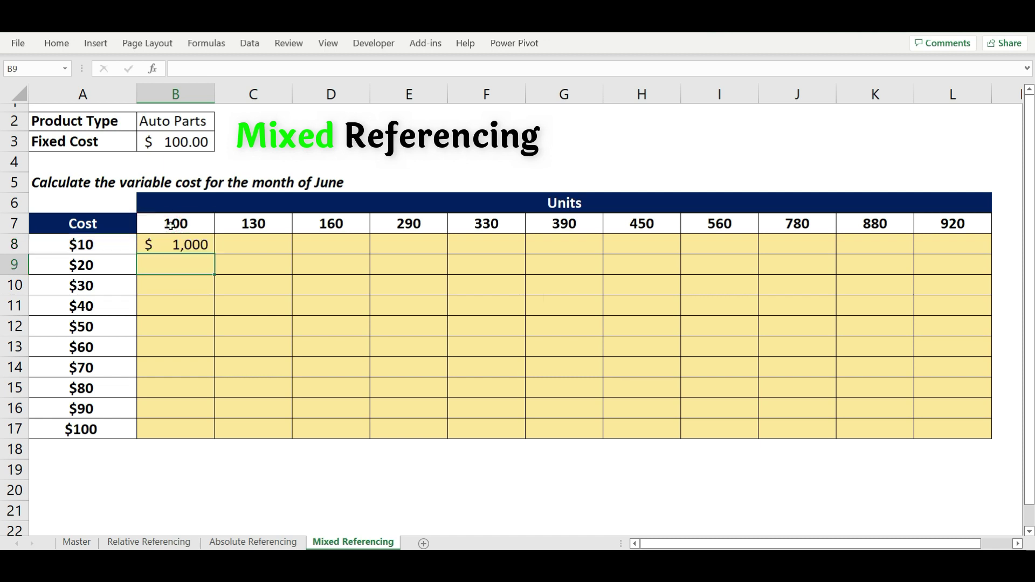
Copy the relative formula from B8 across the whole variable cost grid B8:L17.
left_click(186, 241)
key("ctrl+c")
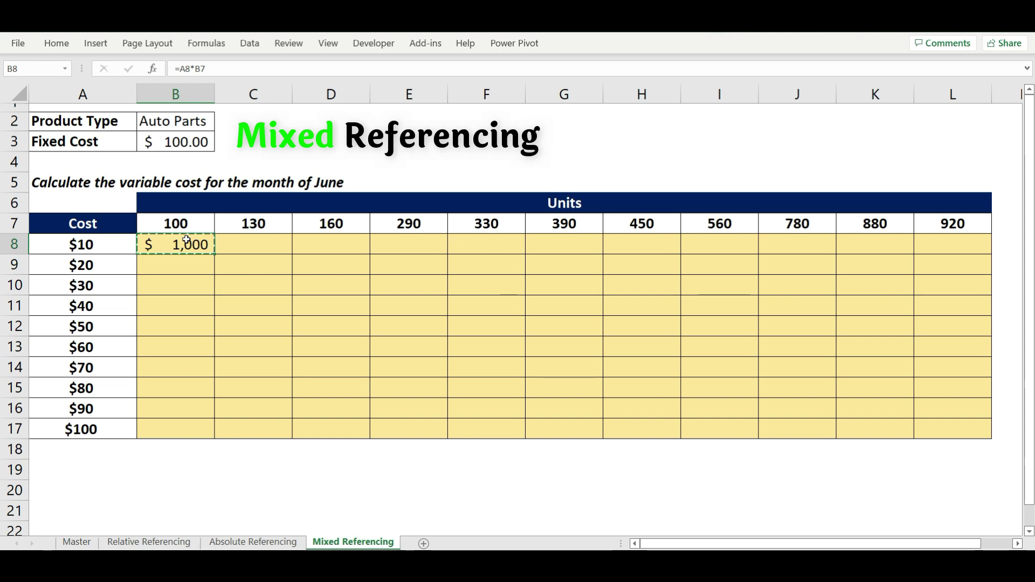
left_click_drag(180, 244, 936, 430)
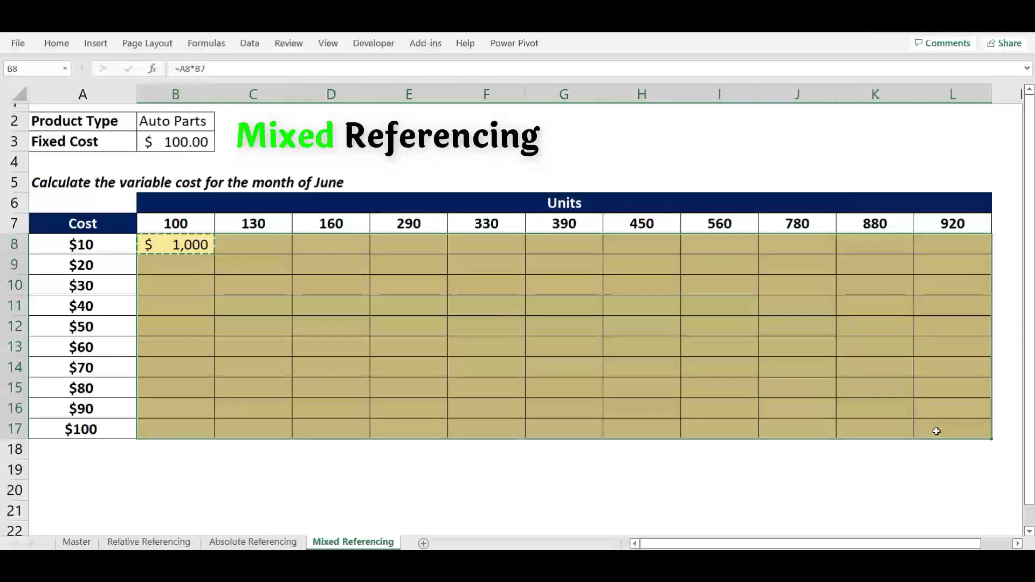
key("ctrl+v")
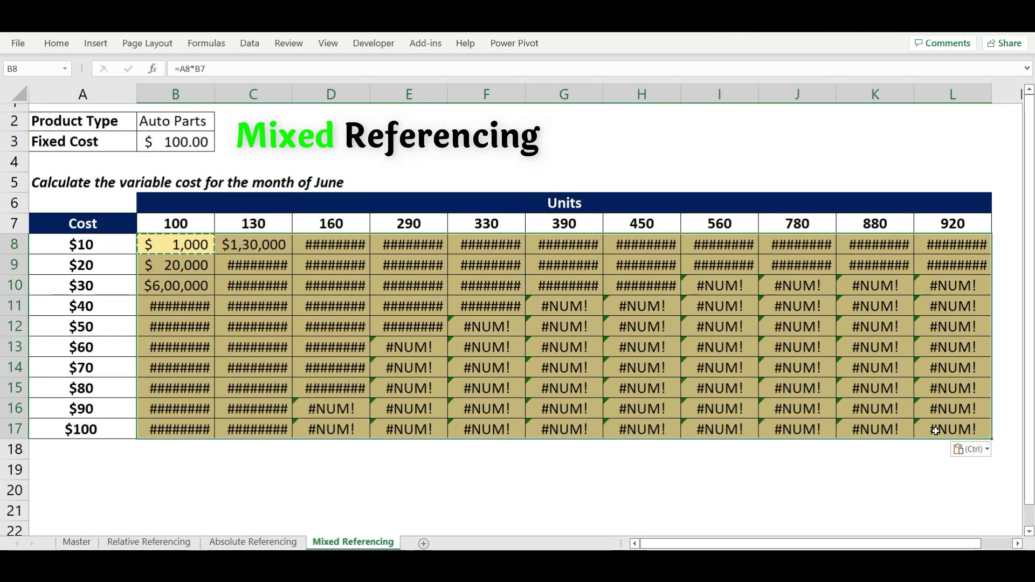
key("Escape")
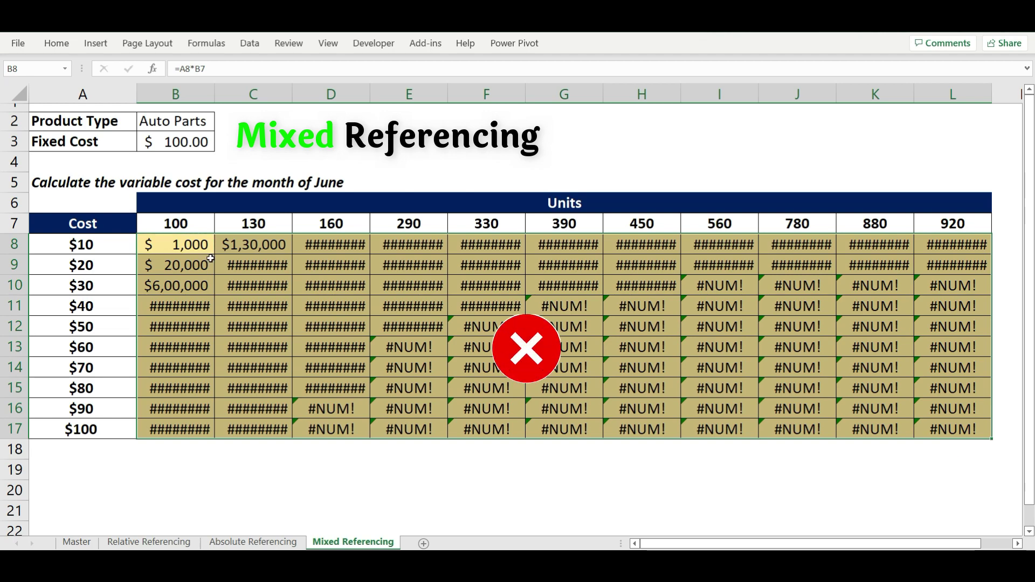
Check which cells the formula in C8 refers to, and clear the variable cost grid B8:L17.
left_click(235, 245)
double_click(237, 244)
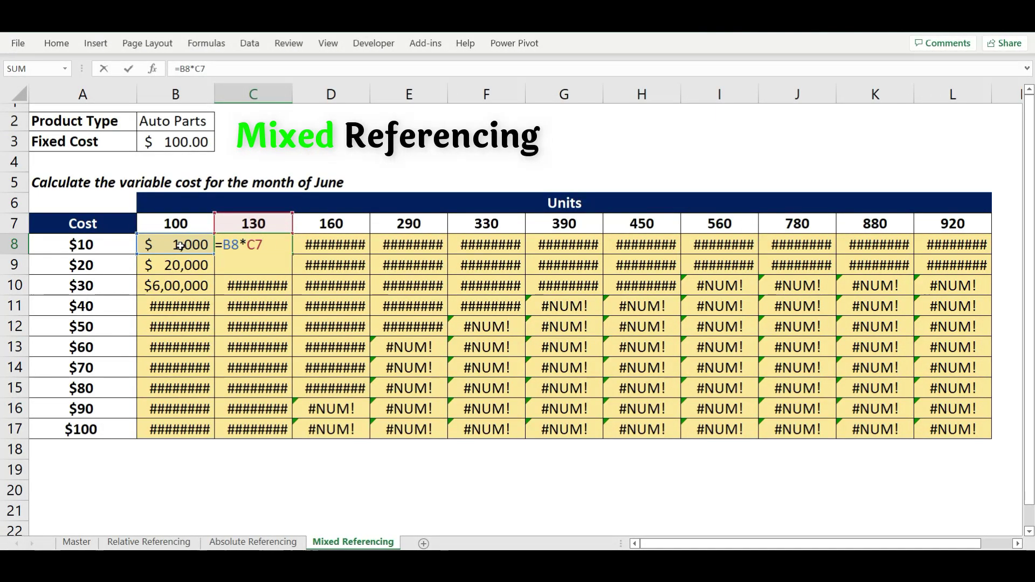
left_click_drag(180, 246, 943, 429)
key("Delete")
Enter =B7*$A$8 in B8, keeping the units reference relative and making the cost reference absolute.
left_click(197, 245)
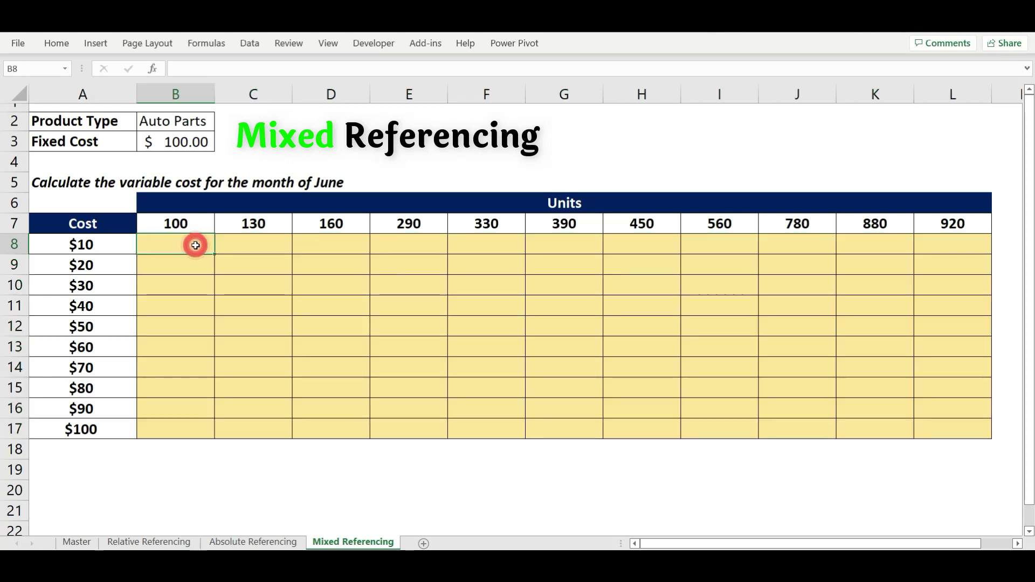
type("=")
left_click(191, 223)
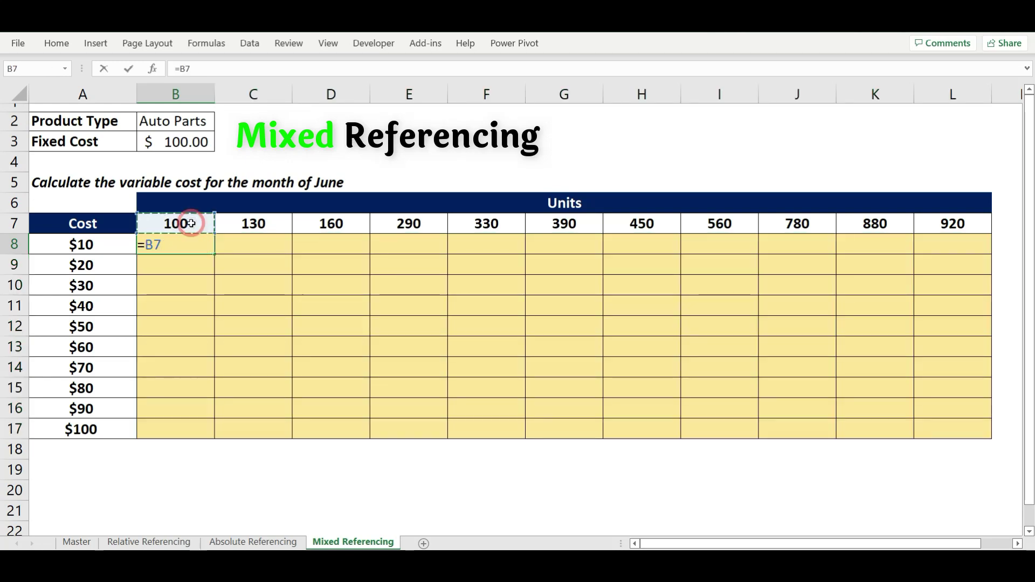
type("*")
left_click(102, 241)
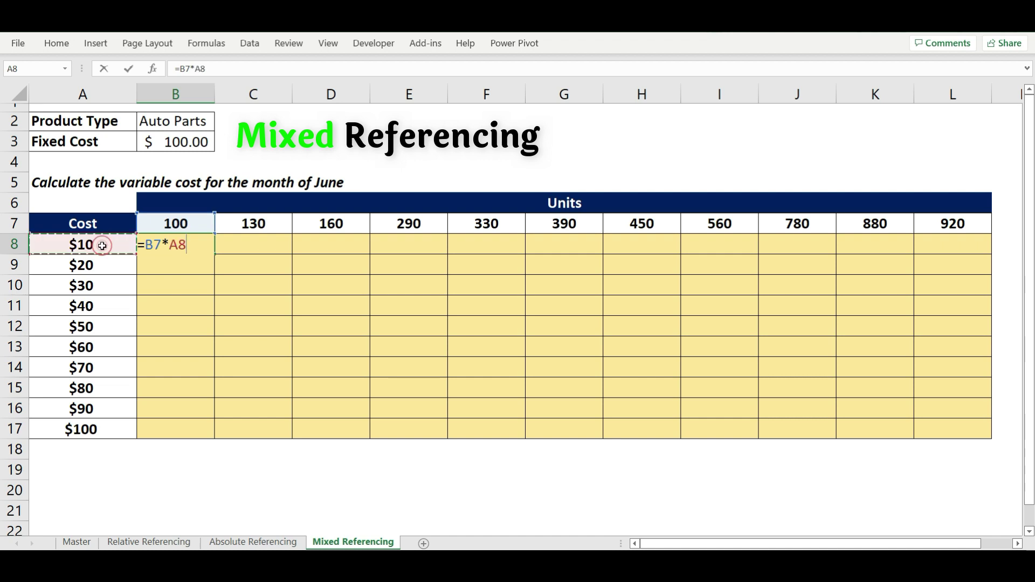
double_click(182, 246)
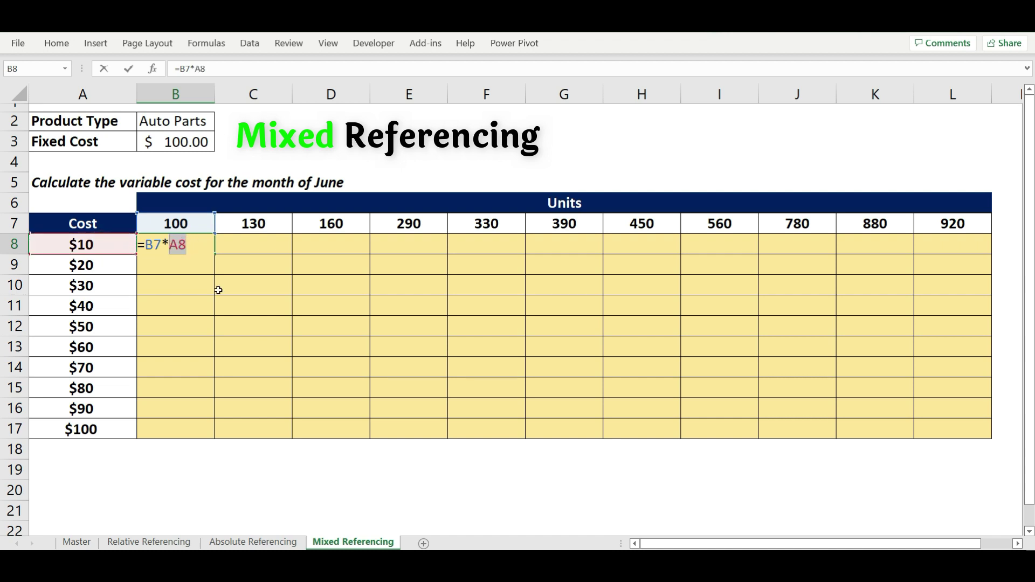
key("F4")
key("F4")
key("F4")
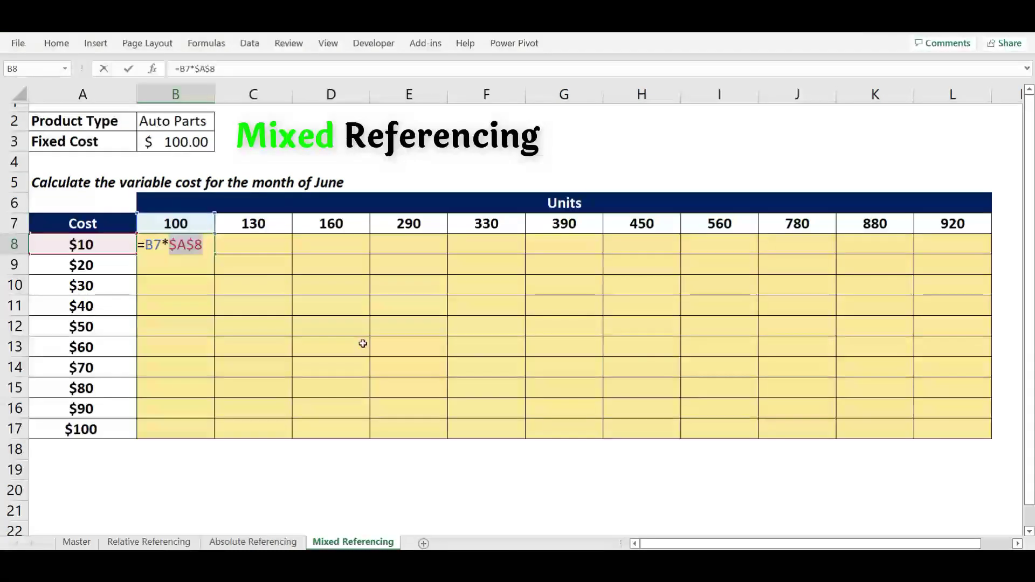
key("Return")
Copy the formula from B8 along the $10 cost row into C8:L8.
left_click(176, 245)
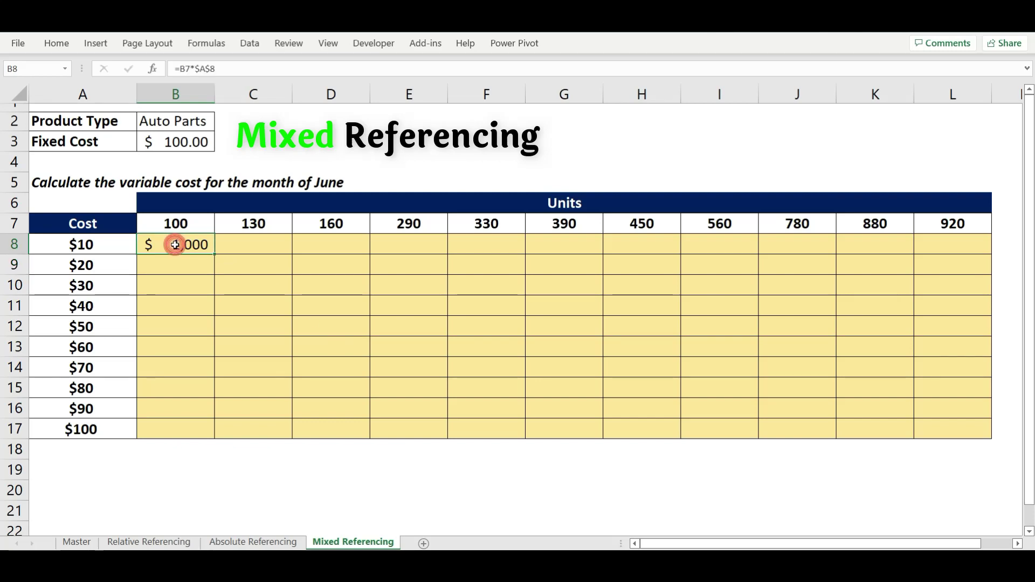
key("ctrl+c")
left_click_drag(256, 243, 967, 244)
key("ctrl+v")
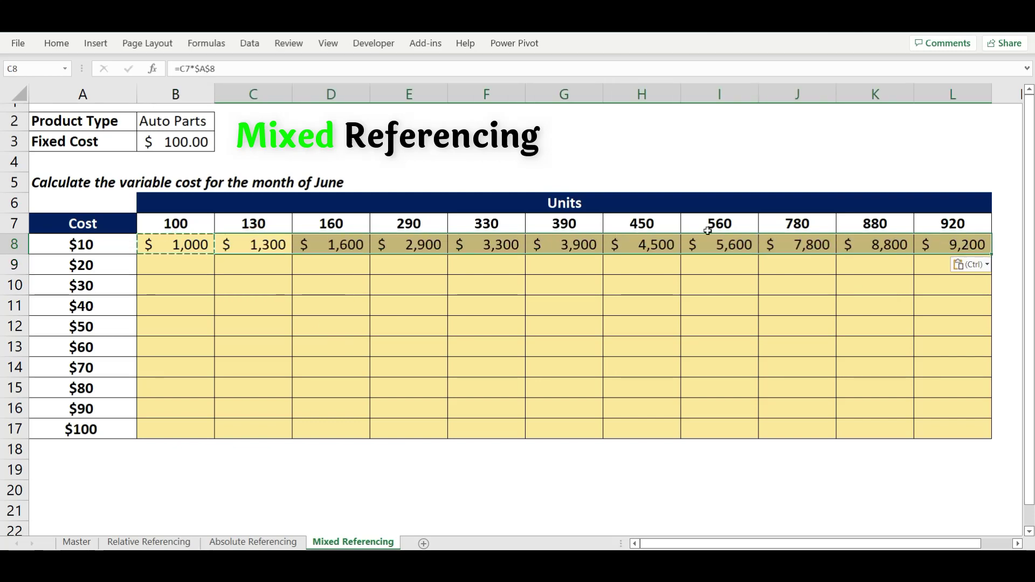
Examine the formulas in I8 and K8 to compare their units and cost references along row 8.
left_click(720, 243)
key("F2")
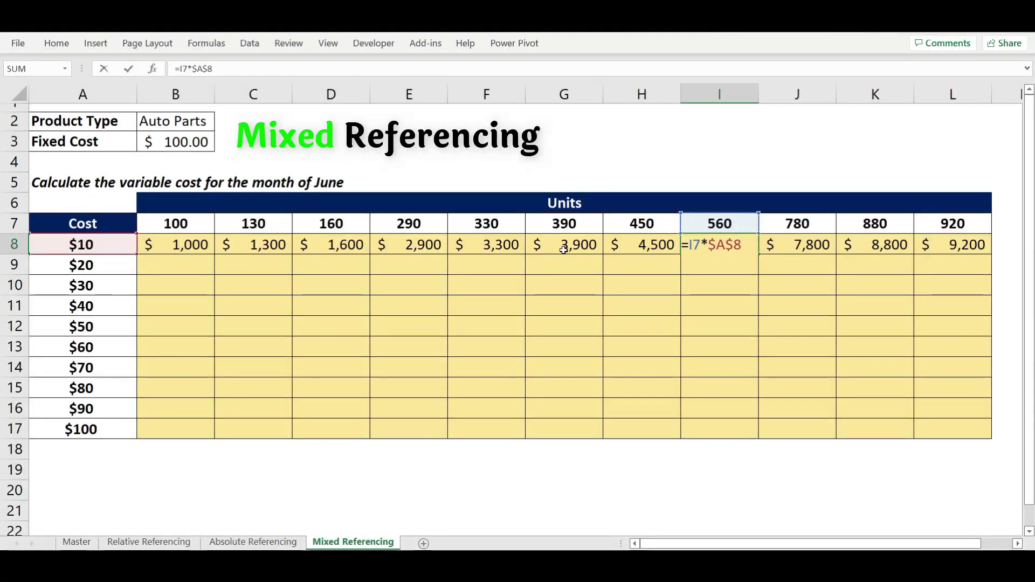
key("Escape")
left_click(896, 246)
key("F2")
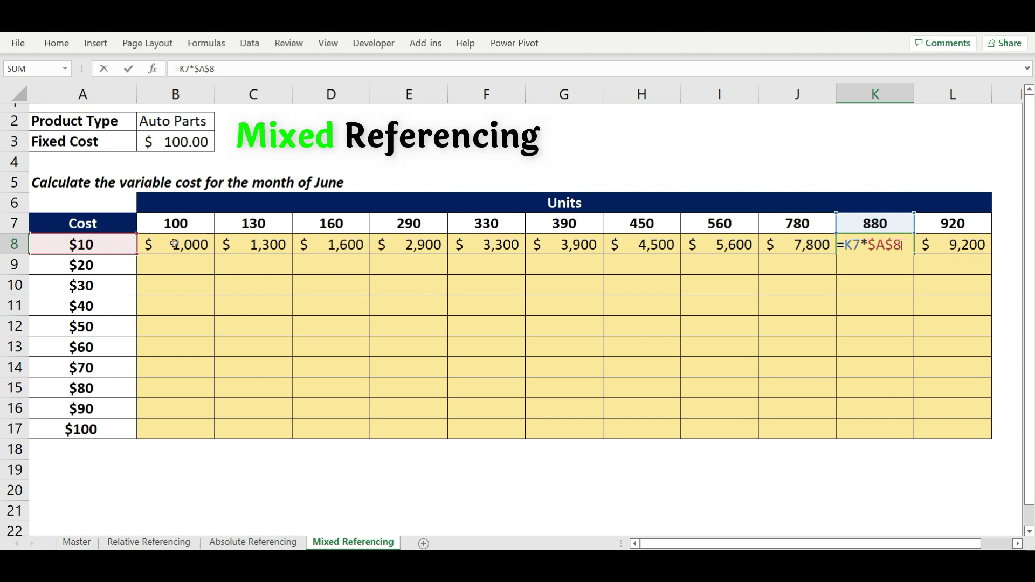
left_click_drag(176, 244, 939, 245)
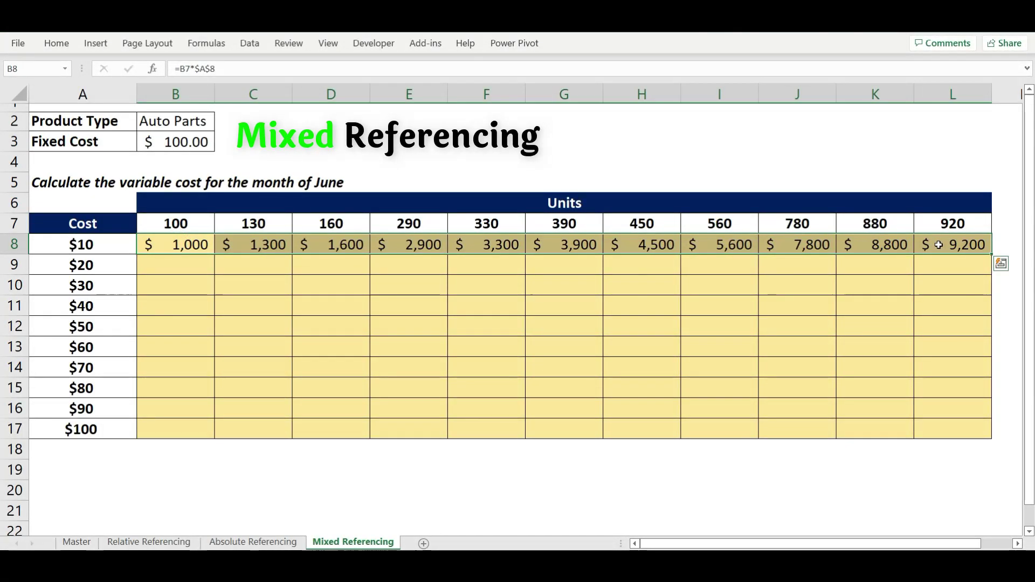
Copy the formula from B8 down the 100-unit column into B9:B17.
left_click(190, 240)
key("ctrl+c")
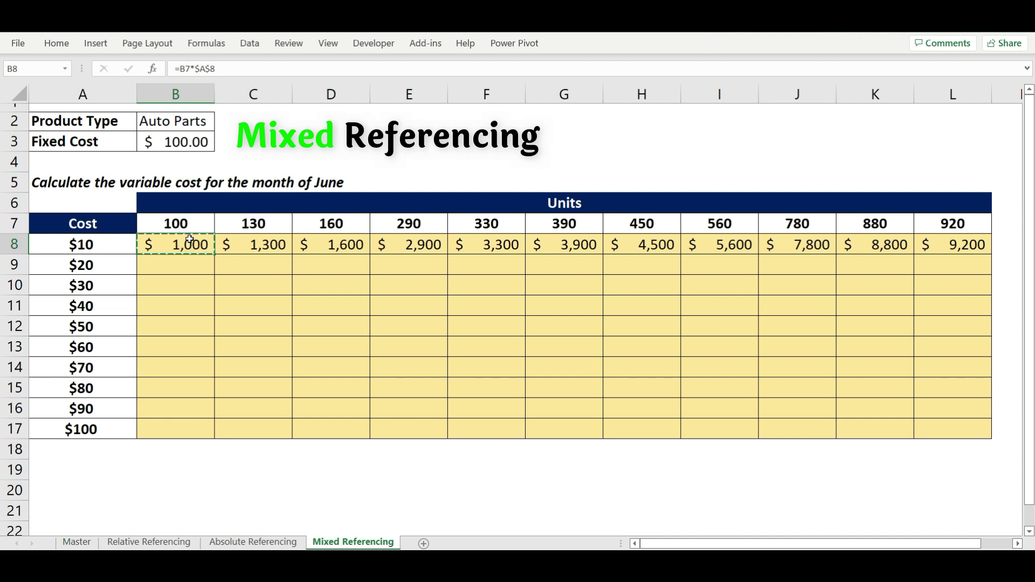
left_click_drag(192, 263, 182, 429)
key("ctrl+v")
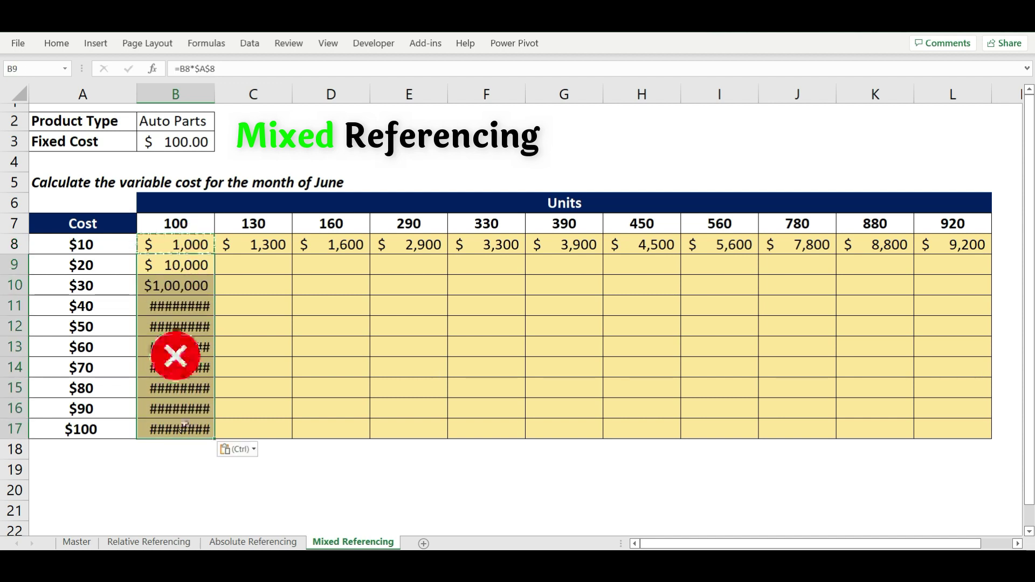
key("Escape")
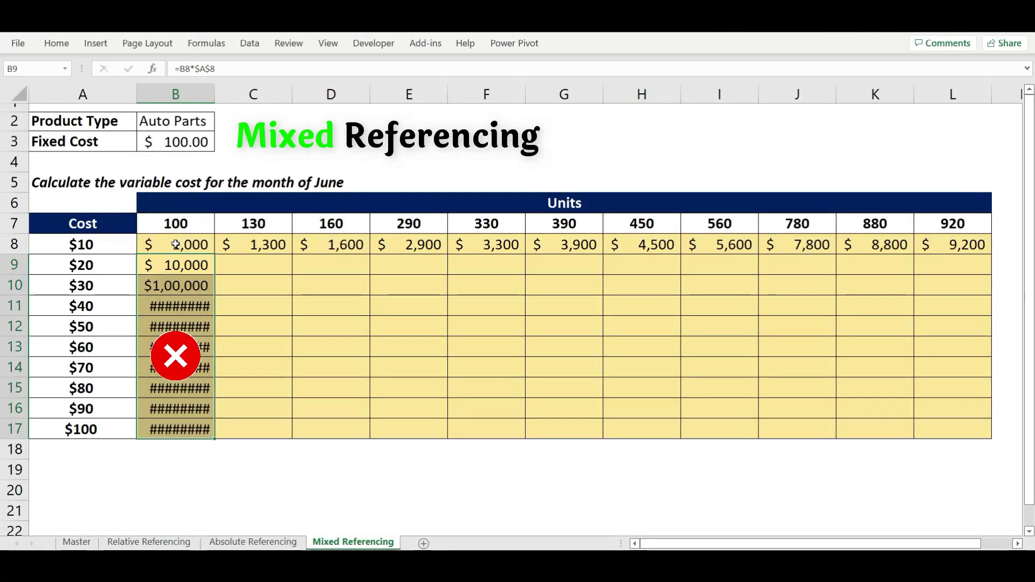
Check which cells the formula in B9 refers to, and empty all the cells in B8:L17.
left_click(180, 264)
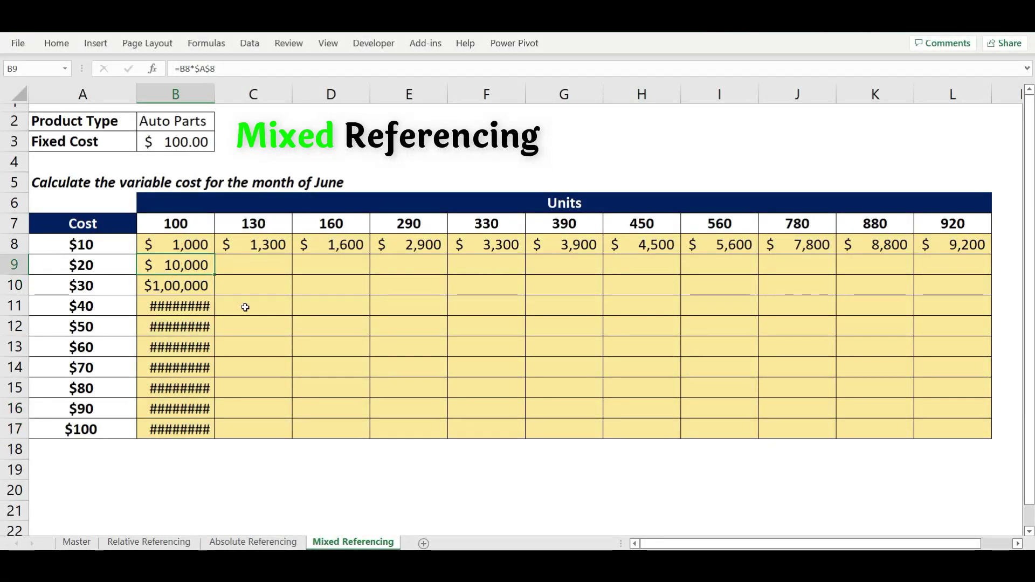
key("F2")
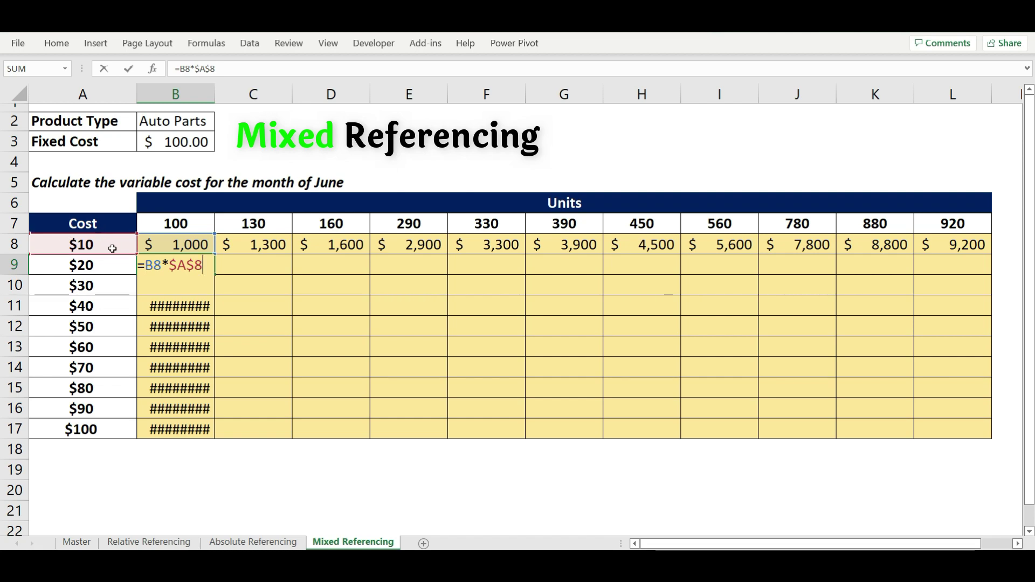
key("Return")
left_click_drag(178, 246, 957, 425)
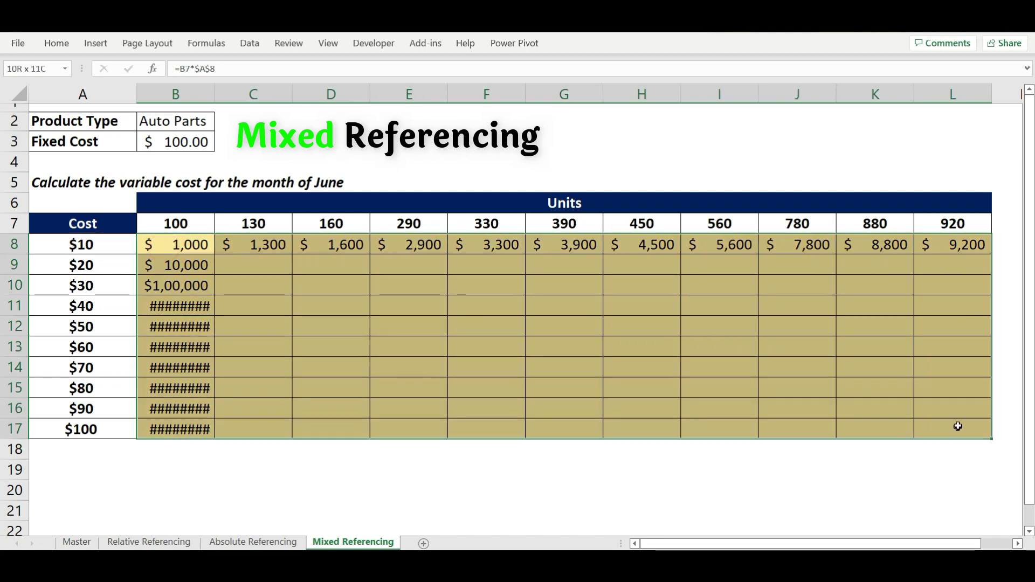
key("Delete")
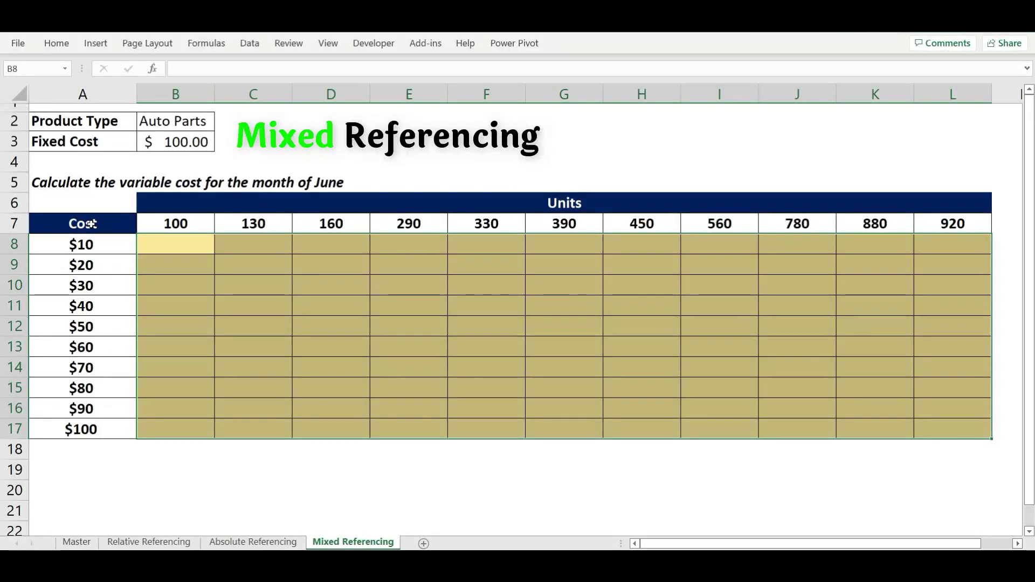
Examine the Cost values in column A and the unit quantities in row 7 to decide which parts of the references to lock.
left_click_drag(90, 224, 91, 441)
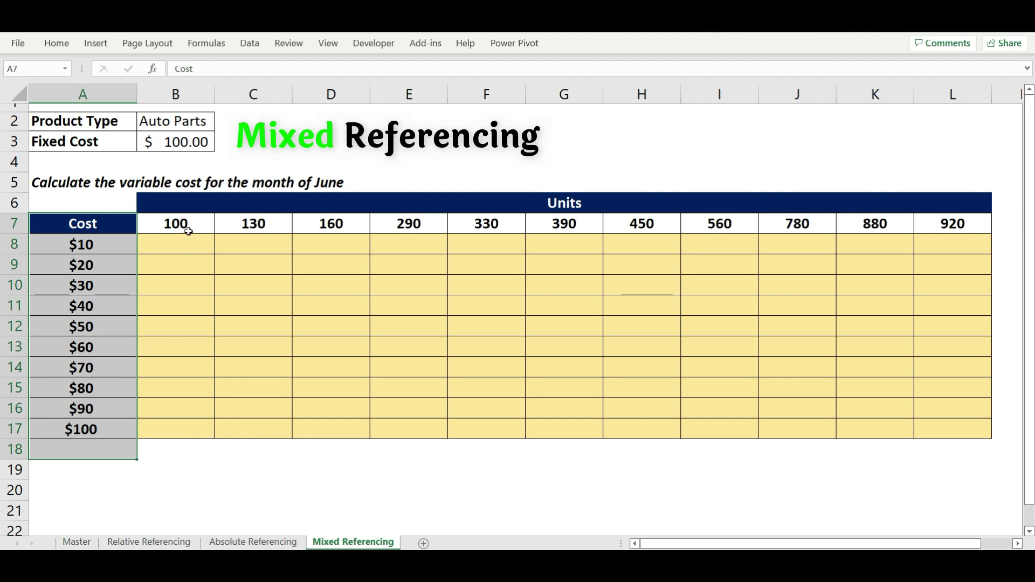
left_click_drag(186, 224, 933, 222)
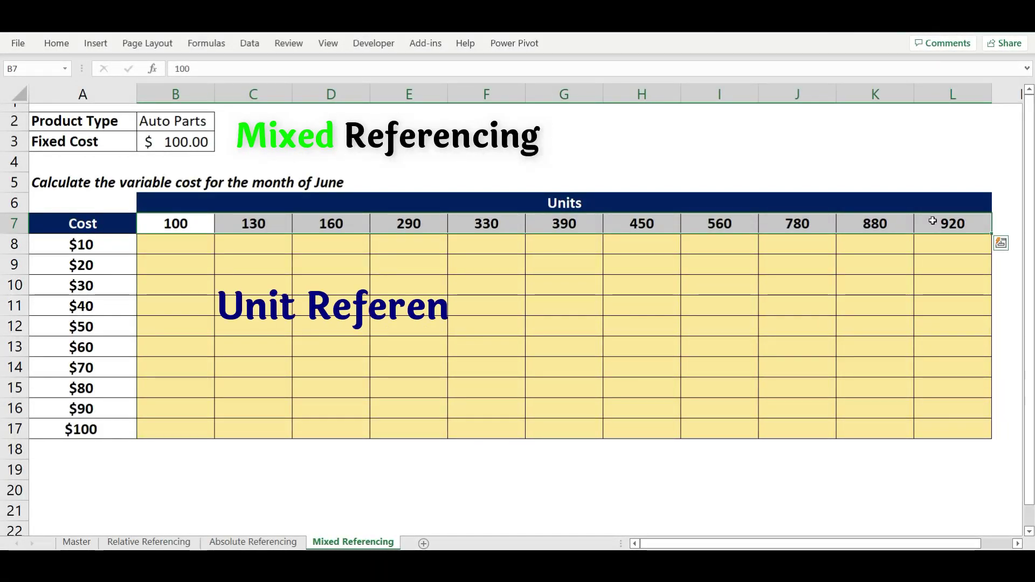
left_click(13, 223)
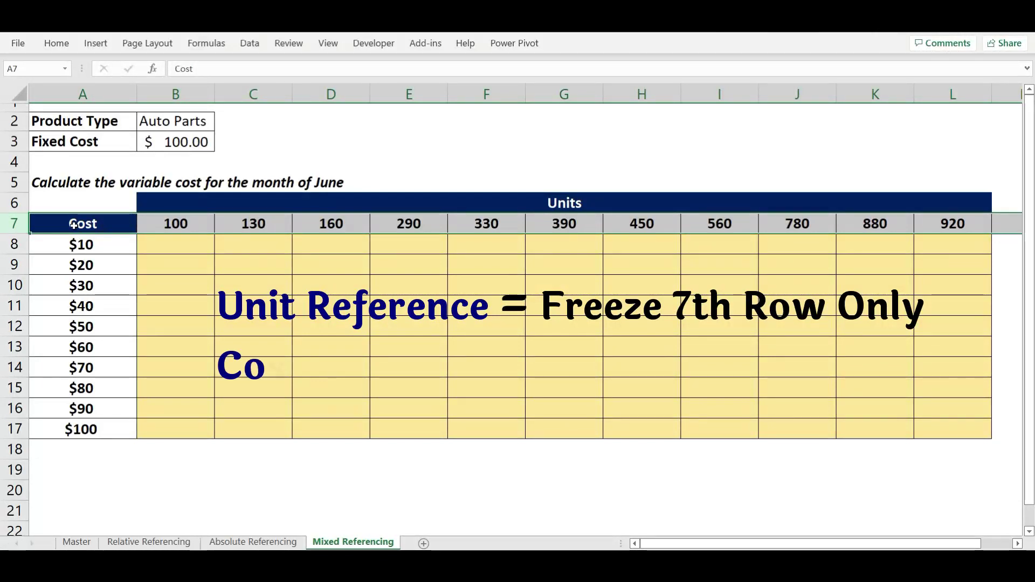
left_click_drag(54, 225, 92, 424)
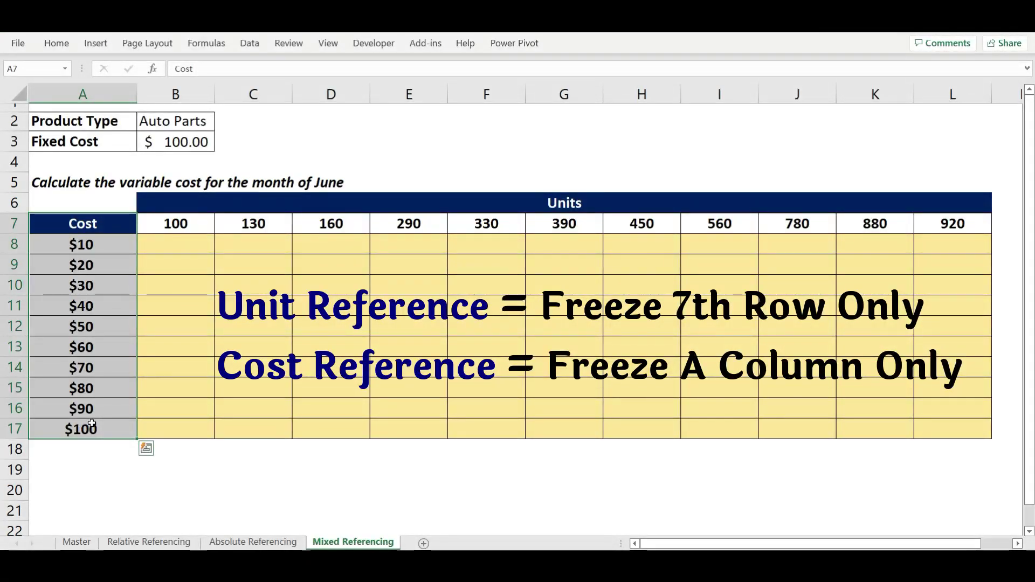
Start a formula in B8 that multiplies the cost by the units, locking only the cost's column: =$A8*B7.
left_click(166, 248)
type("=")
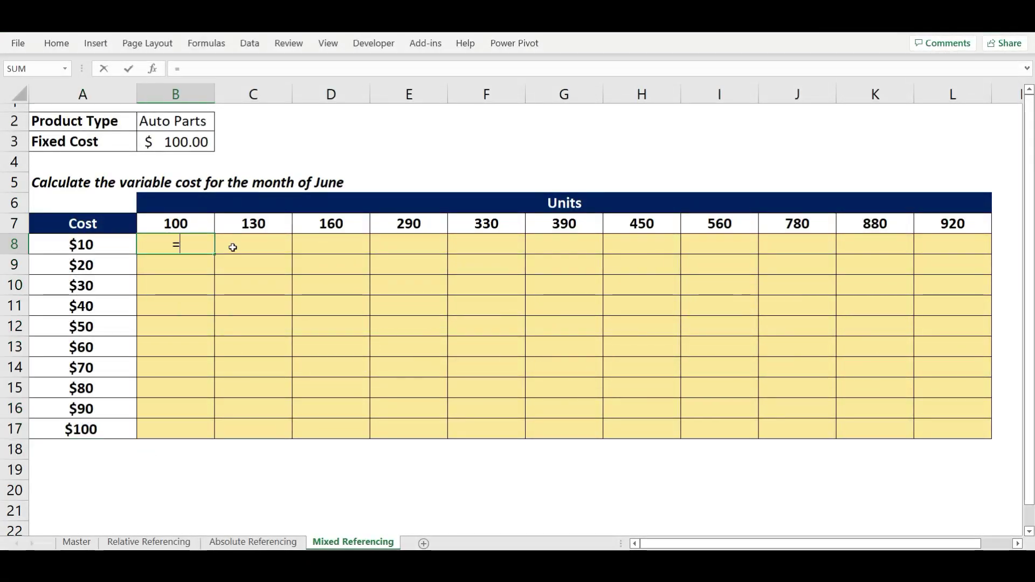
left_click(100, 239)
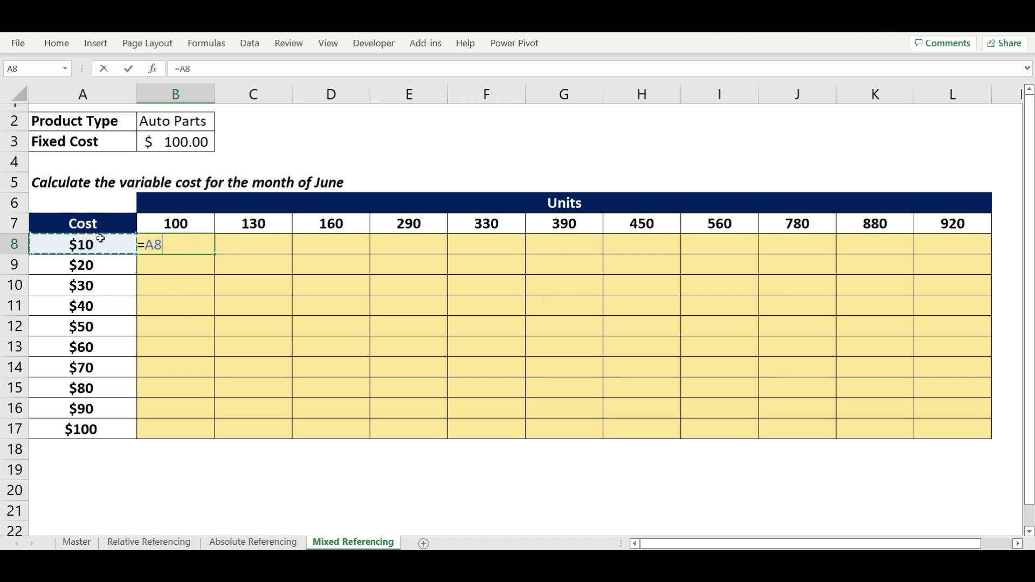
double_click(168, 247)
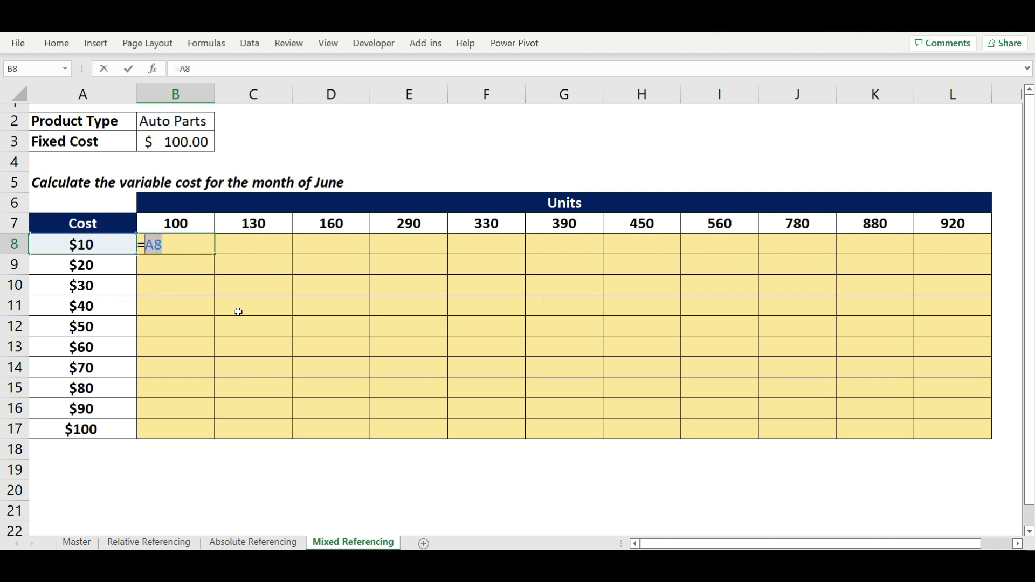
key("F4")
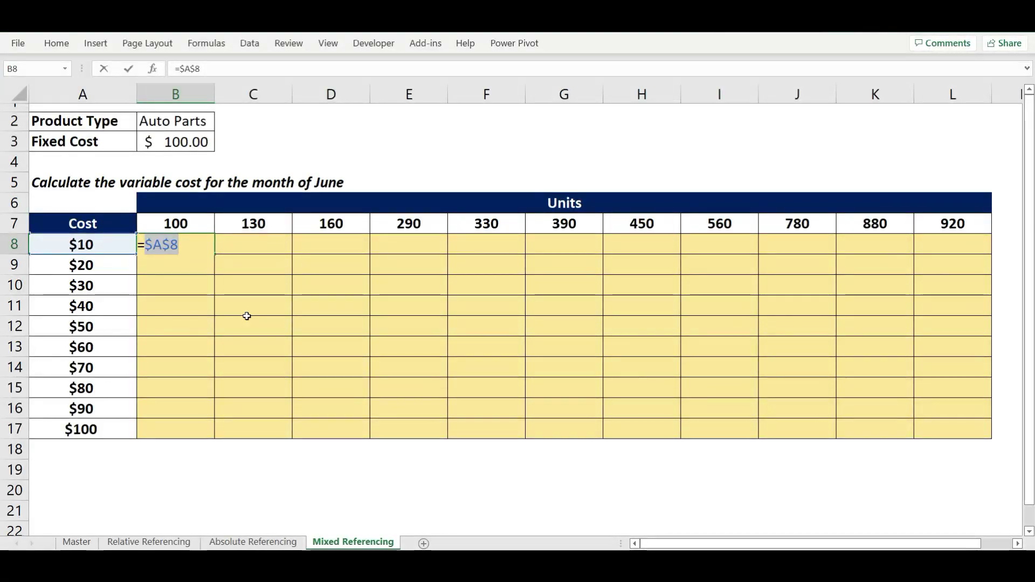
key("F4")
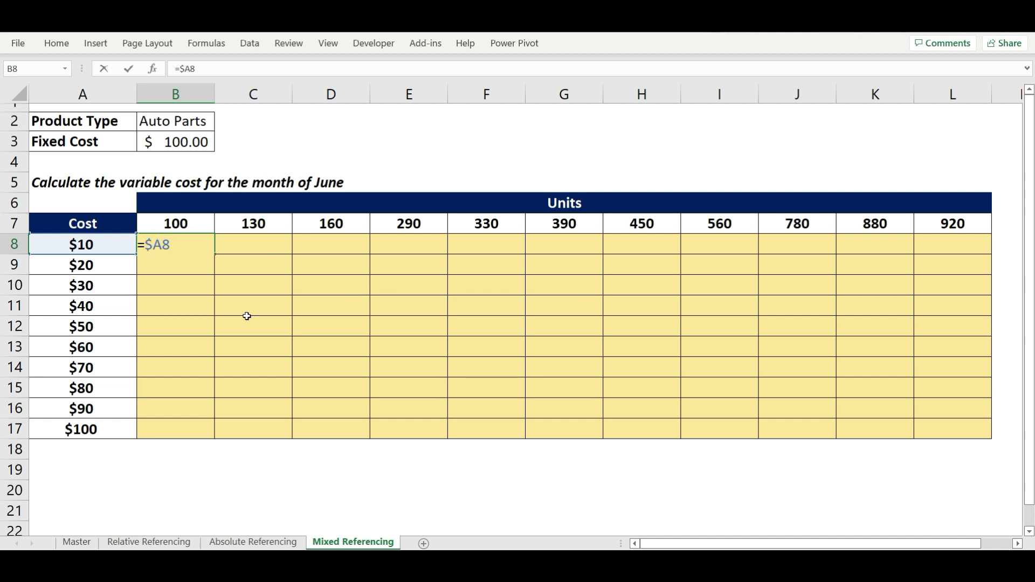
left_click(198, 225)
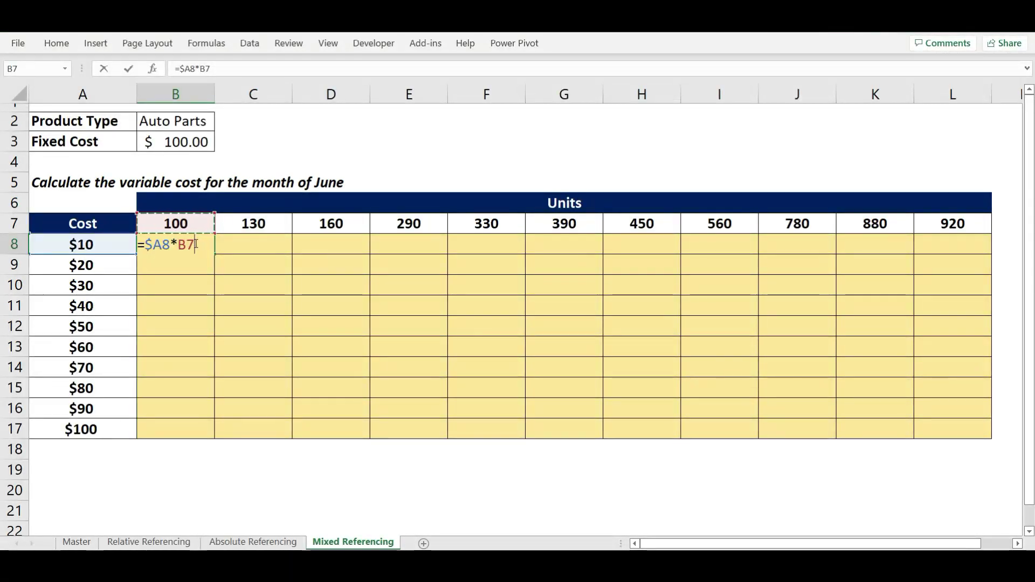
Cycle the B7 reference in B8's formula through its fully locked, row-locked, column-locked and relative forms.
double_click(186, 244)
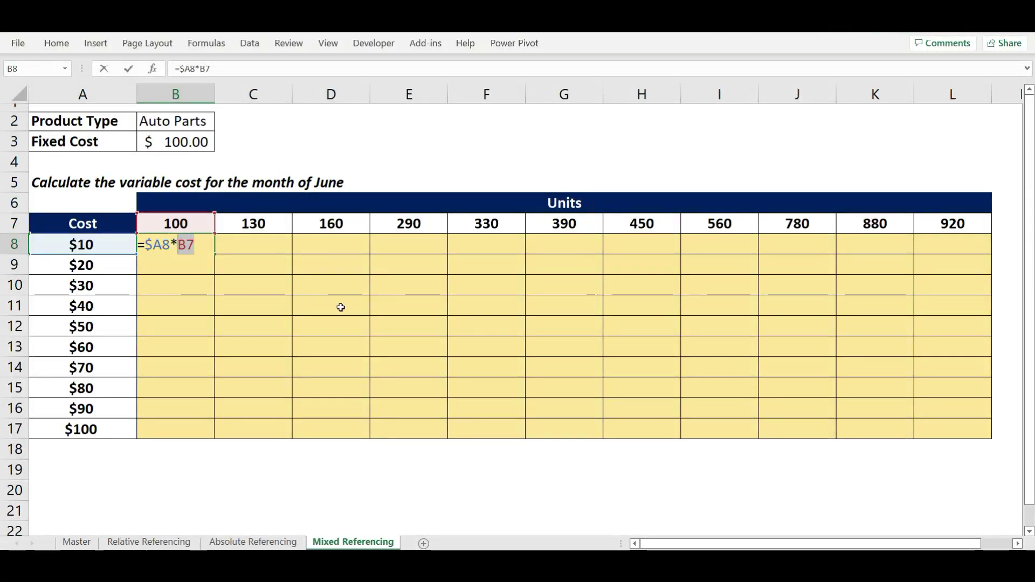
key("F4")
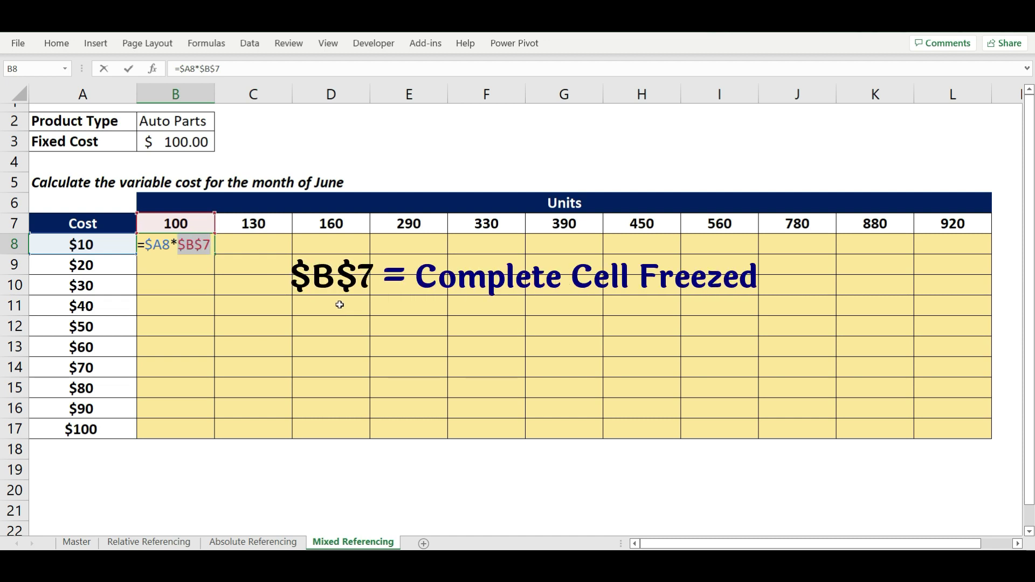
key("F4")
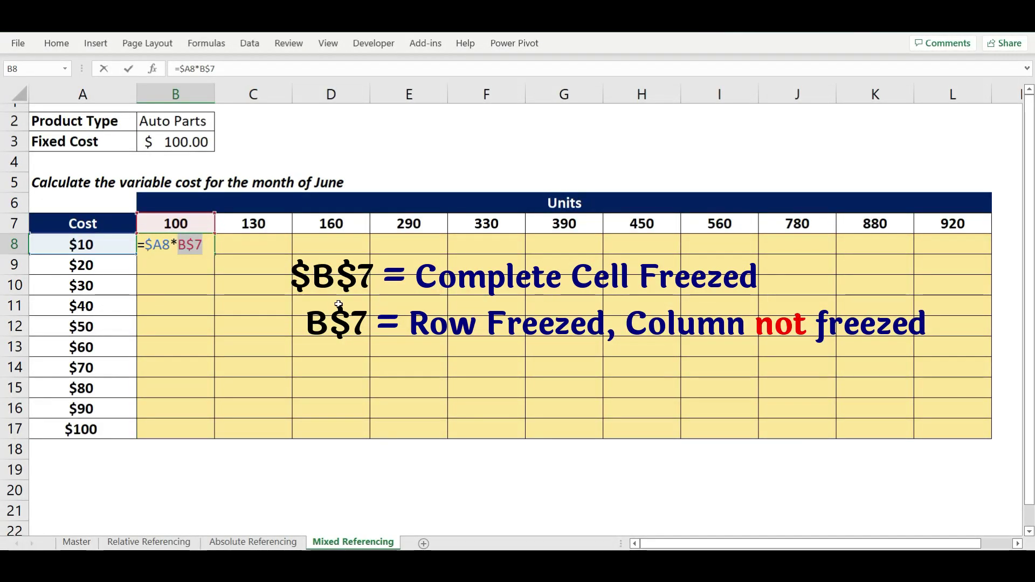
key("F4")
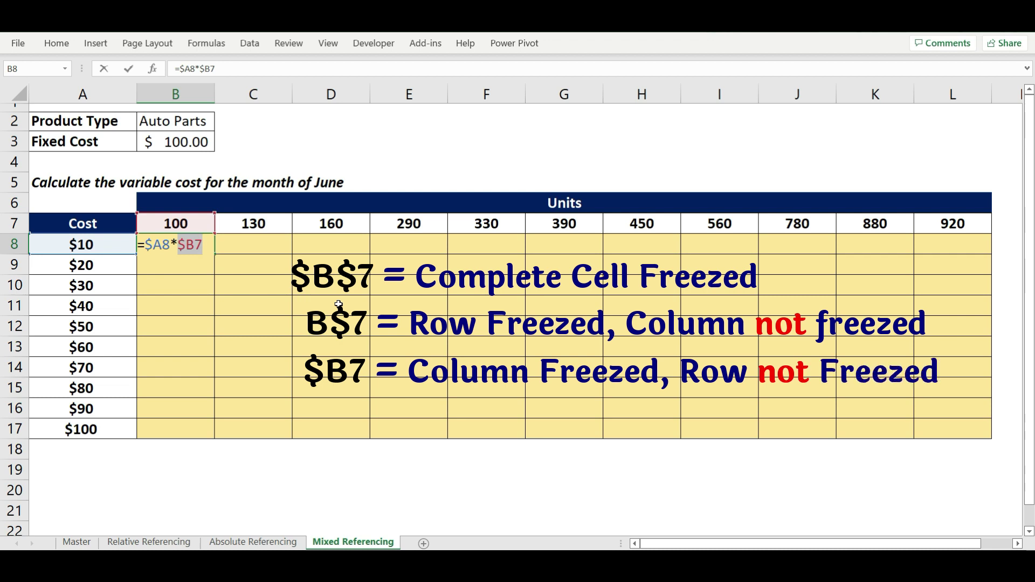
key("F4")
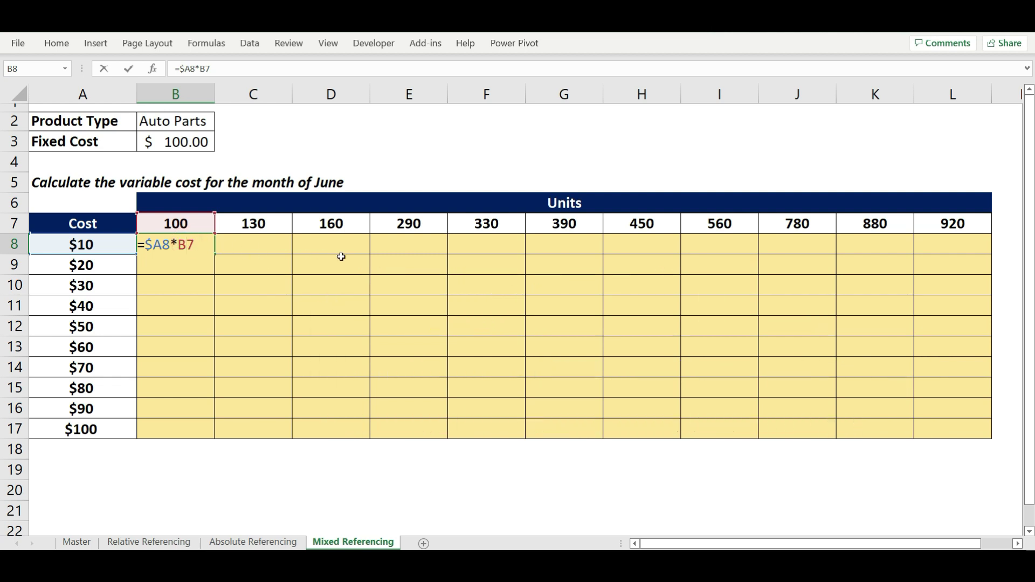
Lock only row 7 in the units reference so B8 holds =$A8*B$7, and copy the formula to the whole grid B8:L17.
type("$")
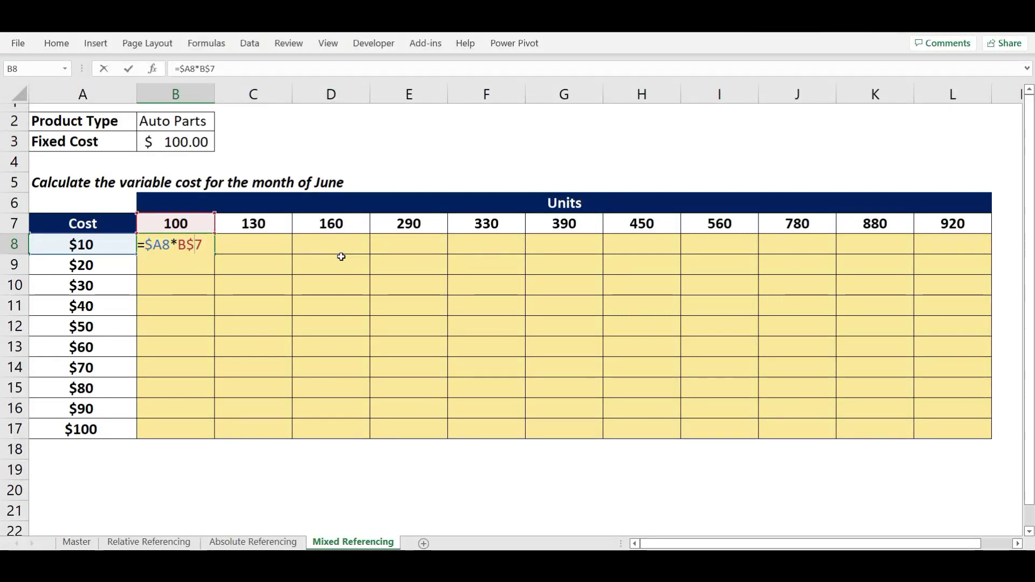
key("Return")
left_click(189, 242)
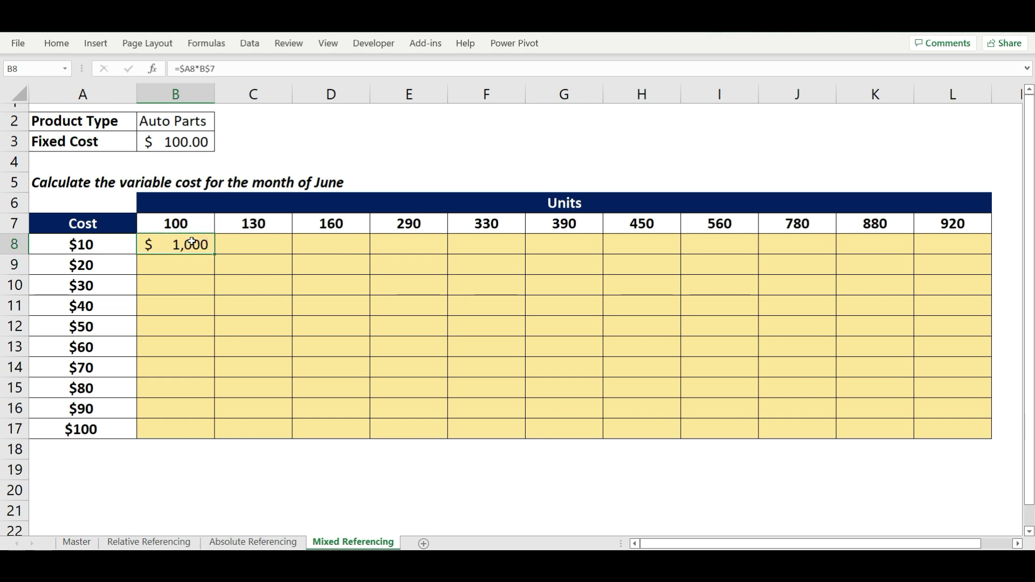
key("ctrl+c")
left_click_drag(187, 240, 941, 422)
key("ctrl+v")
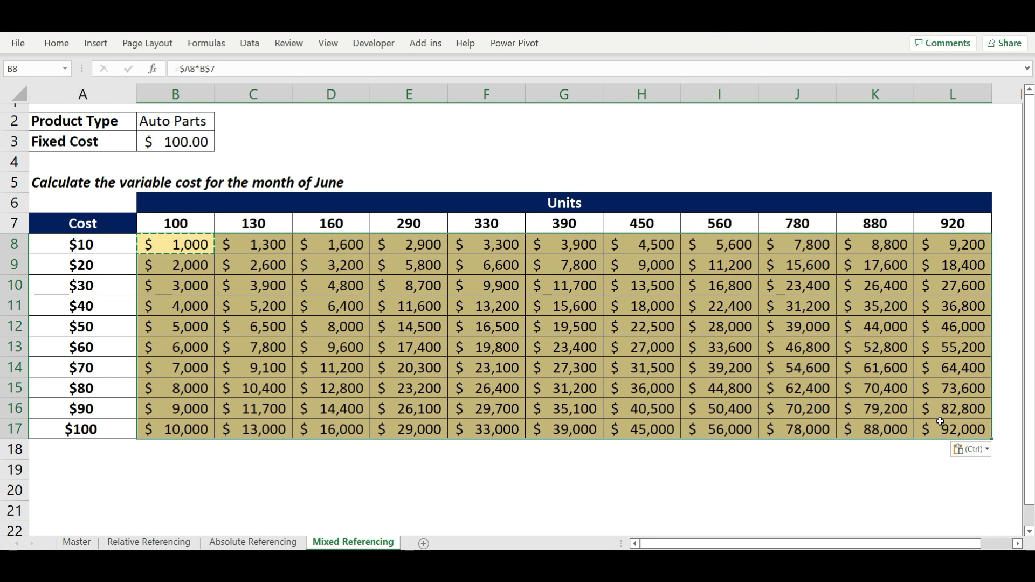
key("Escape")
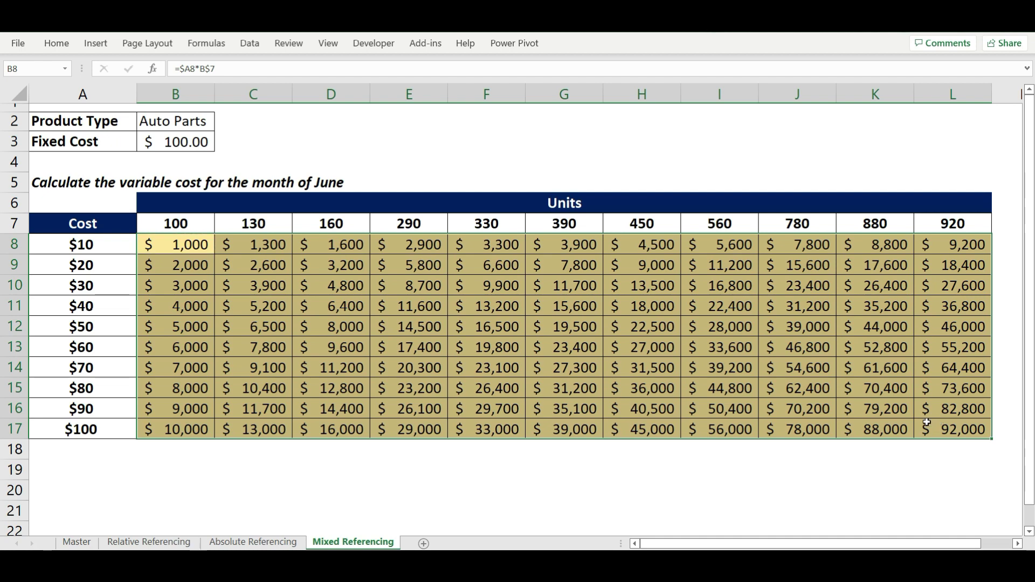
Check the cost and units references in the formulas of I12, H14, F12 and E10.
left_click(725, 329)
double_click(728, 330)
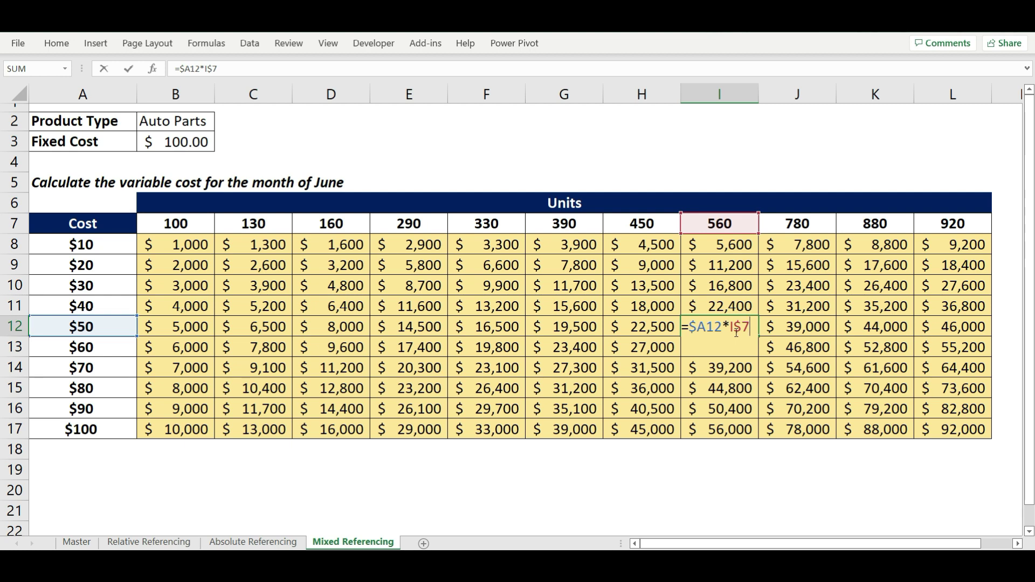
key("Escape")
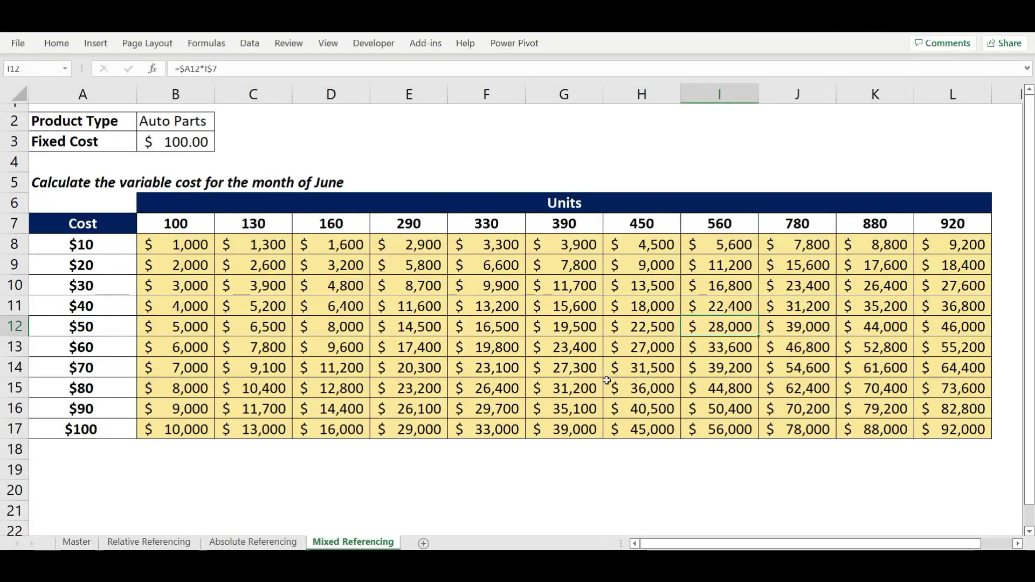
left_click(618, 373)
double_click(618, 372)
key("Escape")
left_click(475, 326)
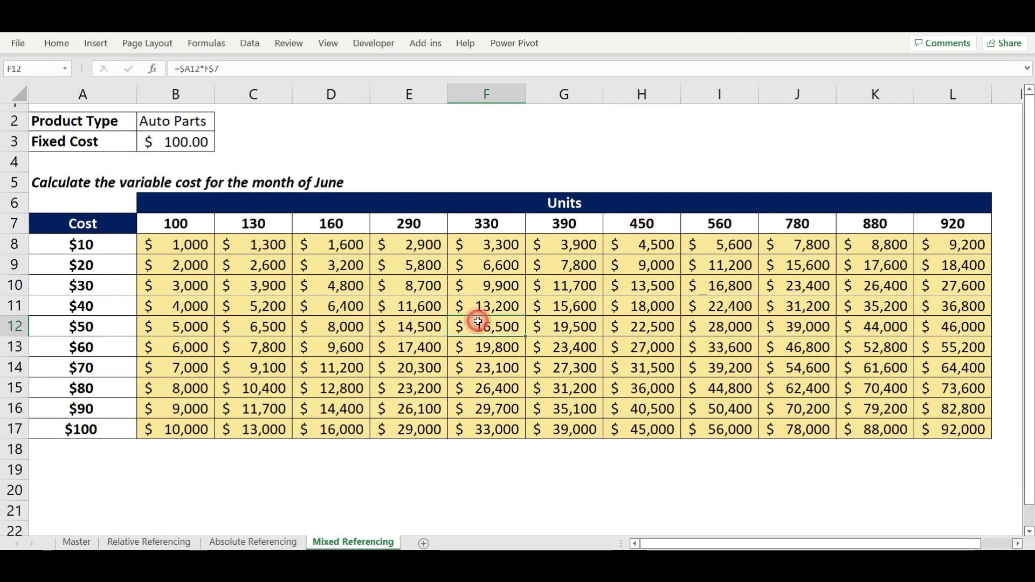
double_click(478, 324)
key("Escape")
left_click(418, 285)
double_click(421, 285)
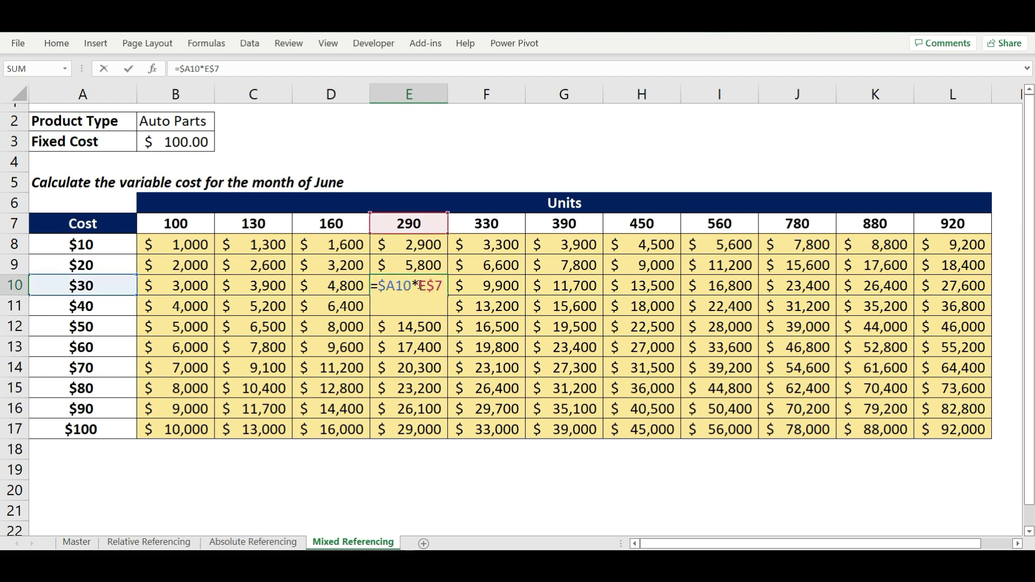
key("Escape")
Examine the mixed references in the original formula in B8.
left_click(176, 245)
double_click(178, 244)
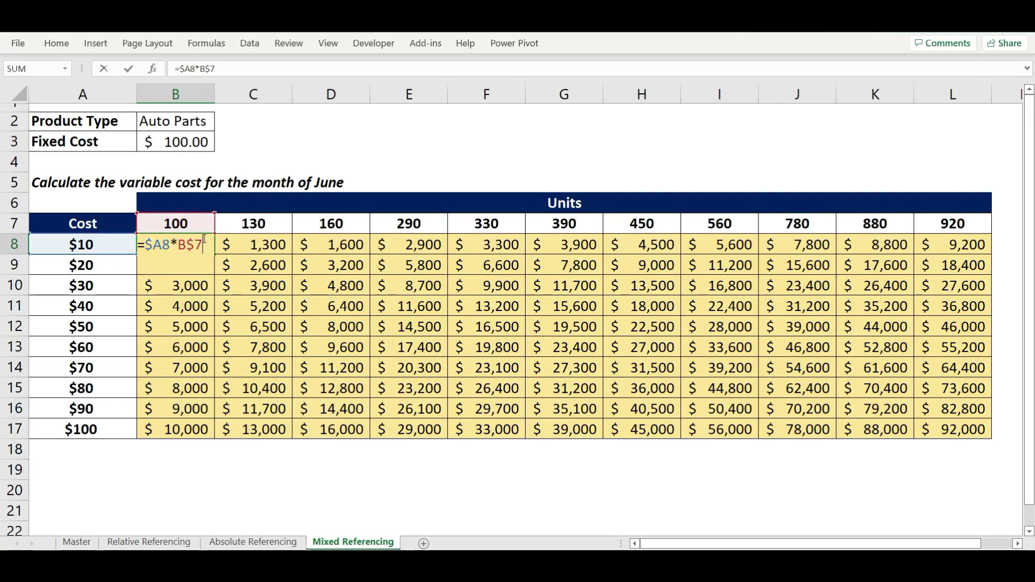
key("ctrl+Return")
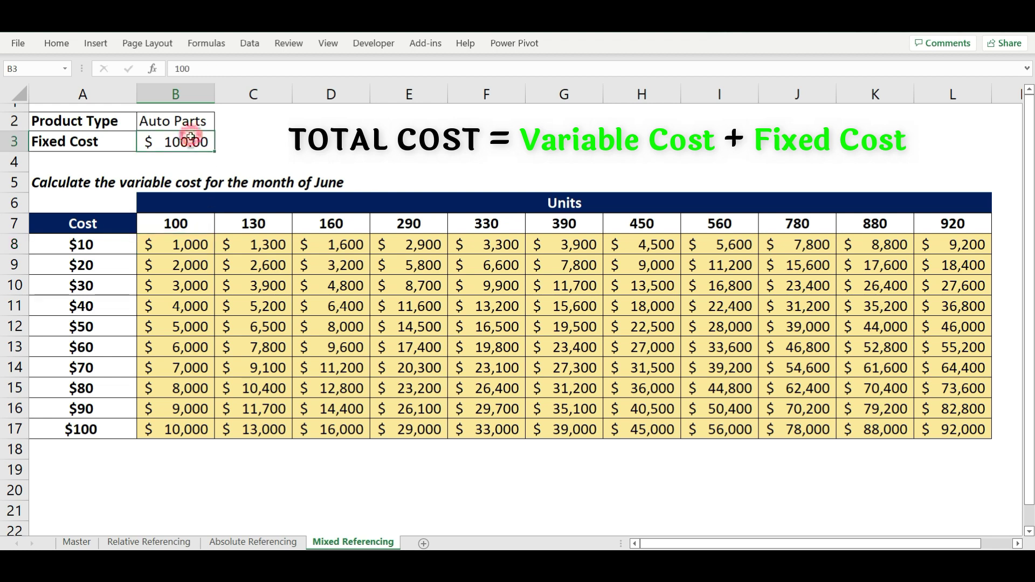
Open the variable cost formula in B8 for editing.
double_click(205, 244)
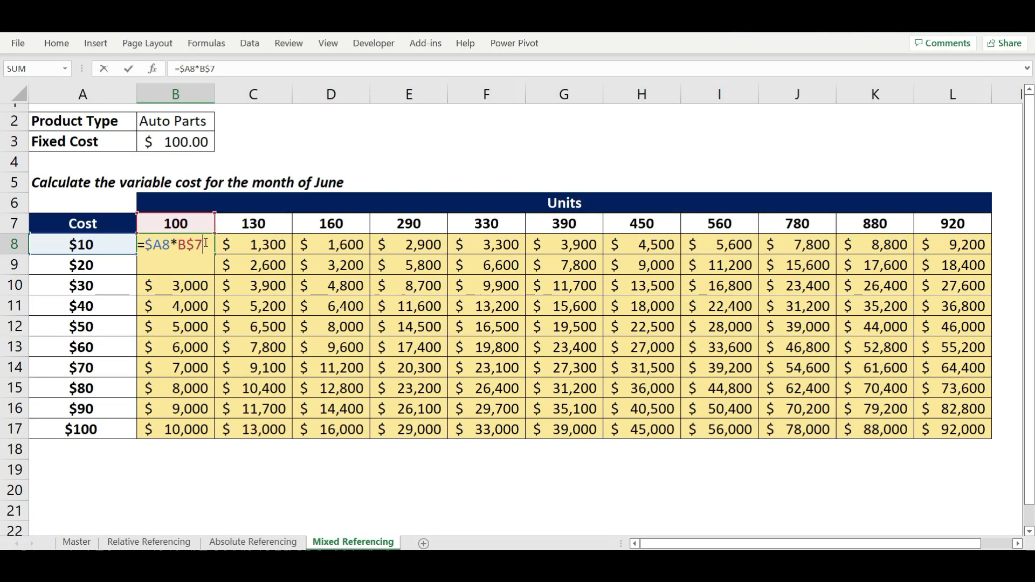